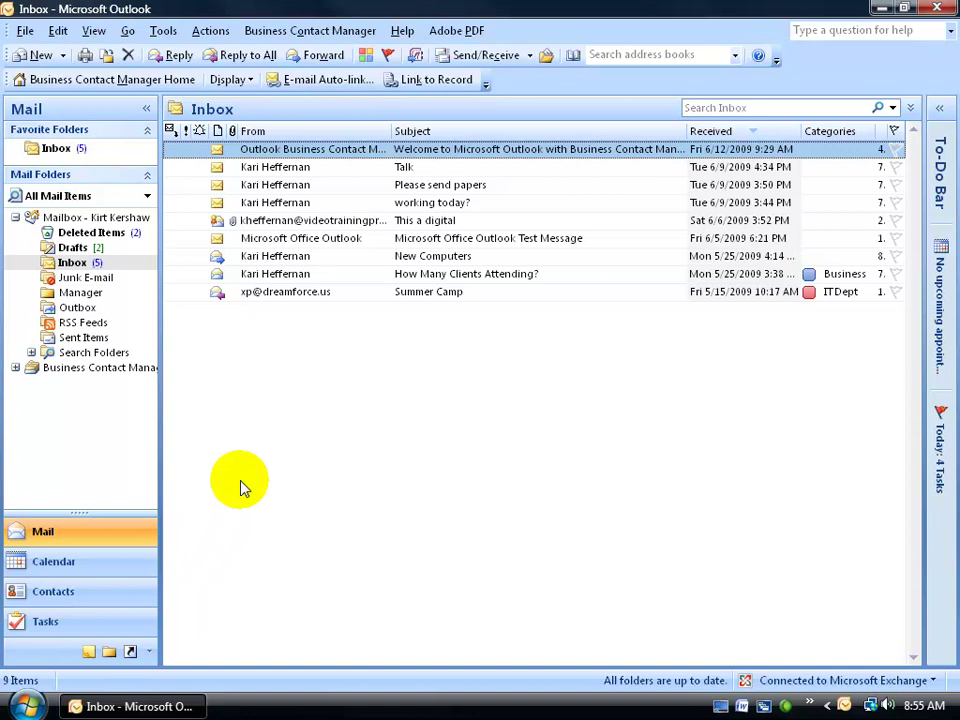
Open the Business Contact Manager menu and close it again without choosing anything
{"action": "left_click", "coordinate": [313, 35]}
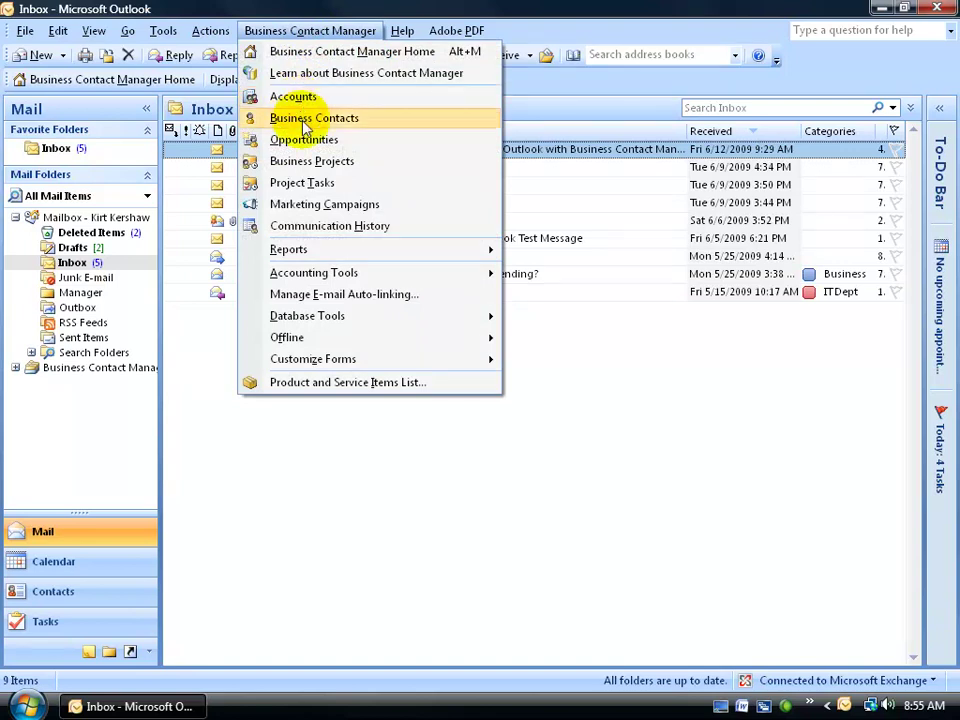
{"action": "left_click", "coordinate": [313, 227]}
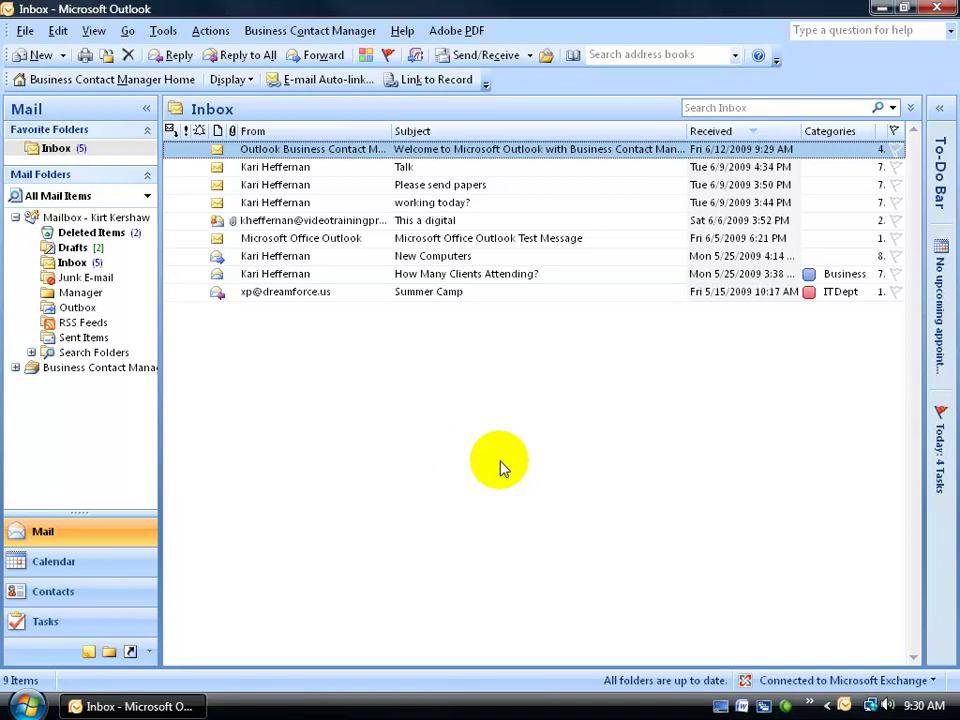
Check the empty Business Contacts folder, then return to the seven regular Outlook contacts
{"action": "left_click", "coordinate": [104, 595]}
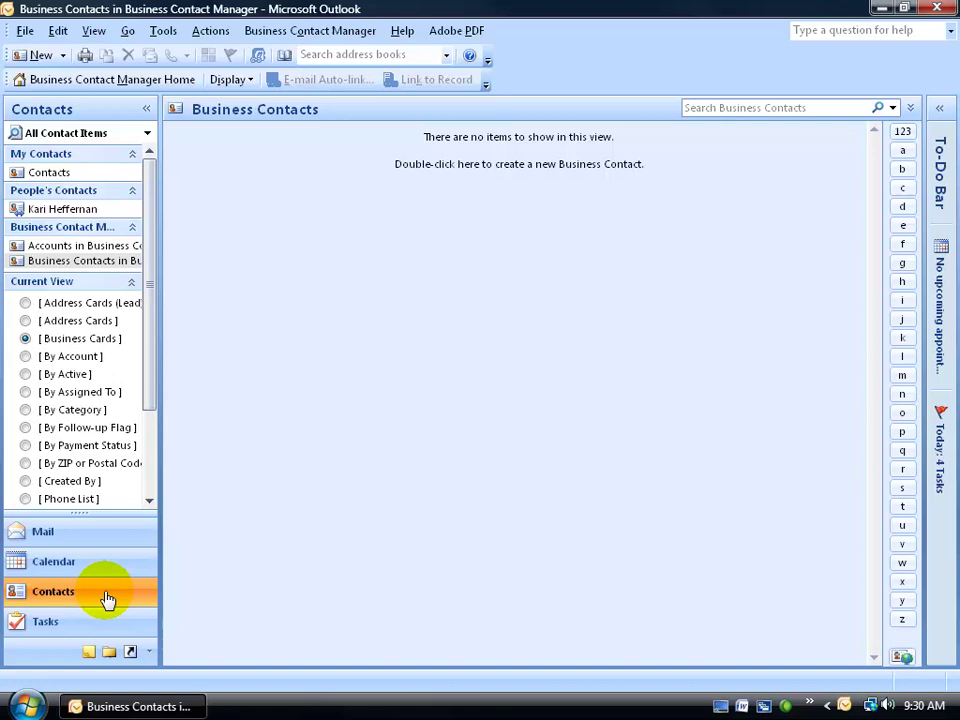
{"action": "left_click", "coordinate": [50, 173]}
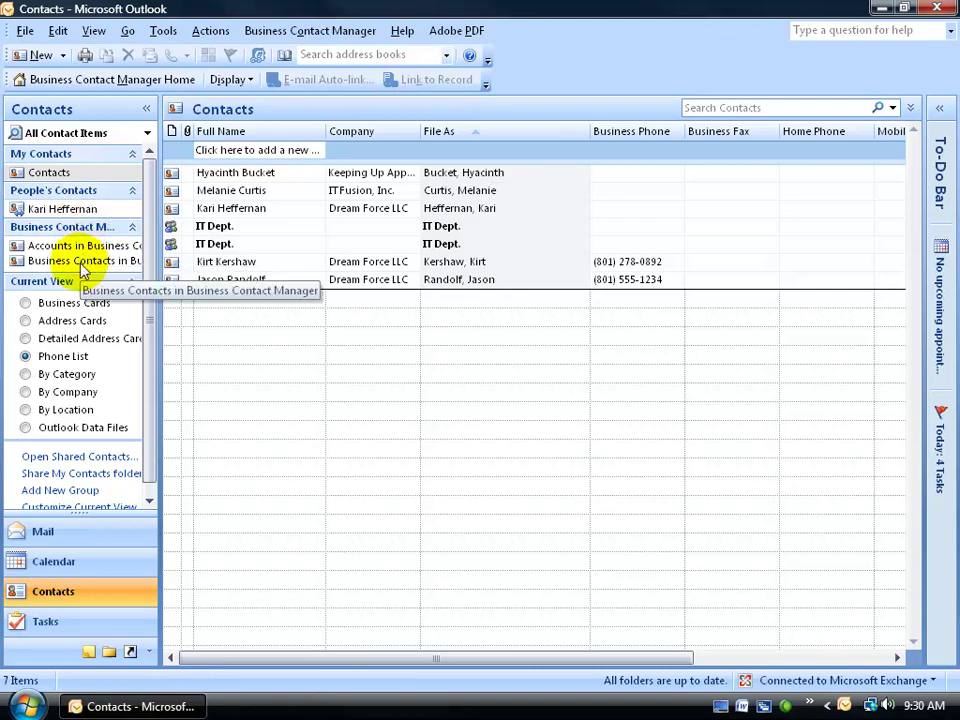
{"action": "left_click", "coordinate": [82, 262]}
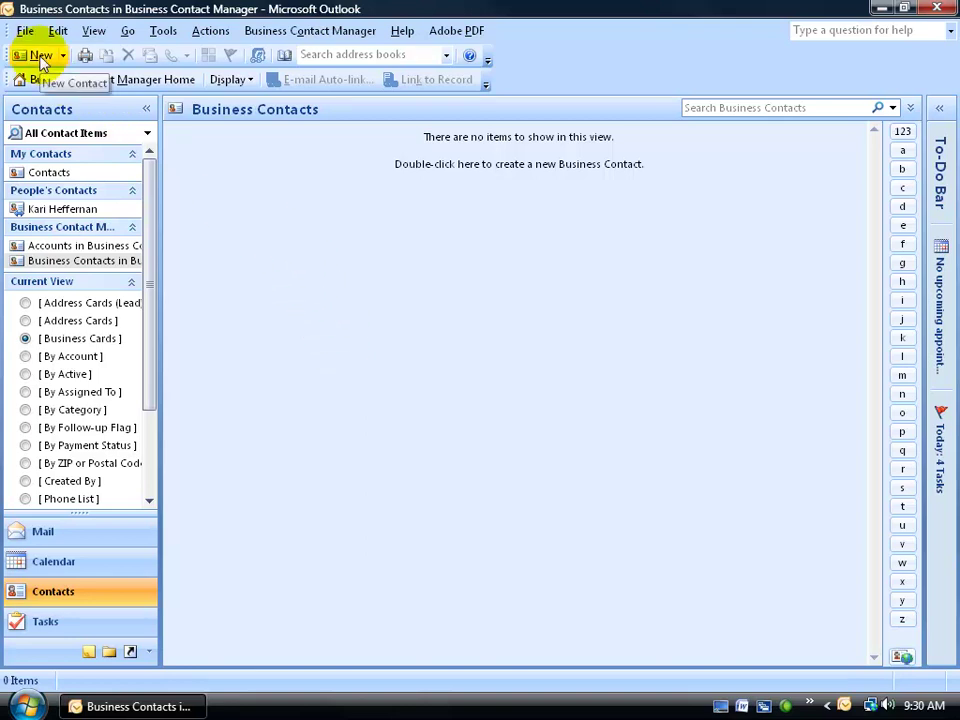
{"action": "left_click", "coordinate": [48, 173]}
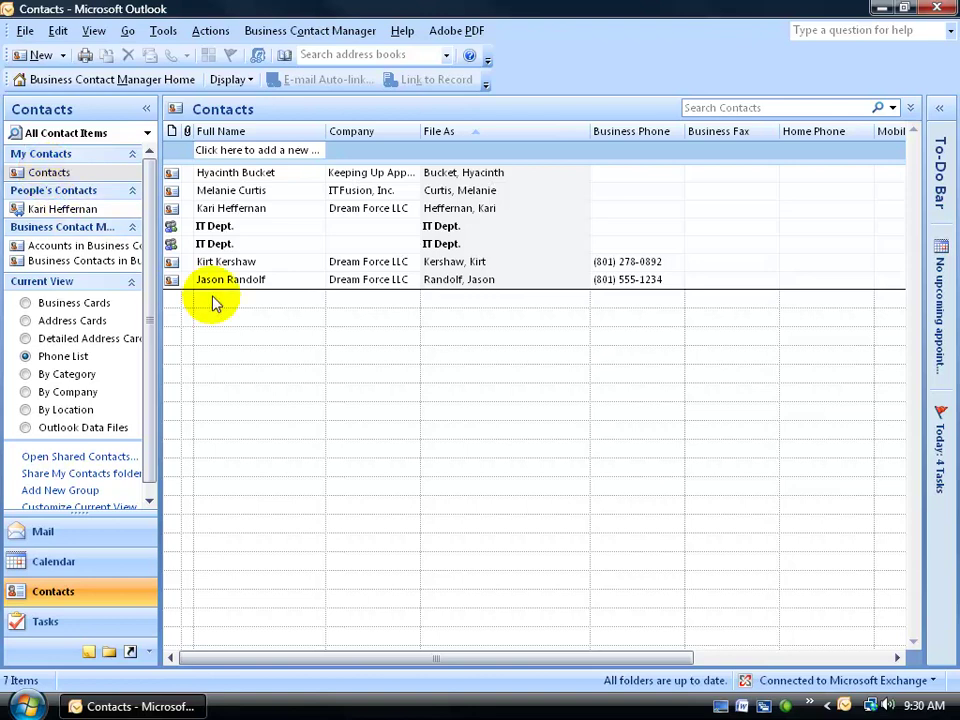
Drag the ITFusion contact into Business Contacts, confirm it arrived, and return to Contacts
{"action": "left_click", "coordinate": [180, 192]}
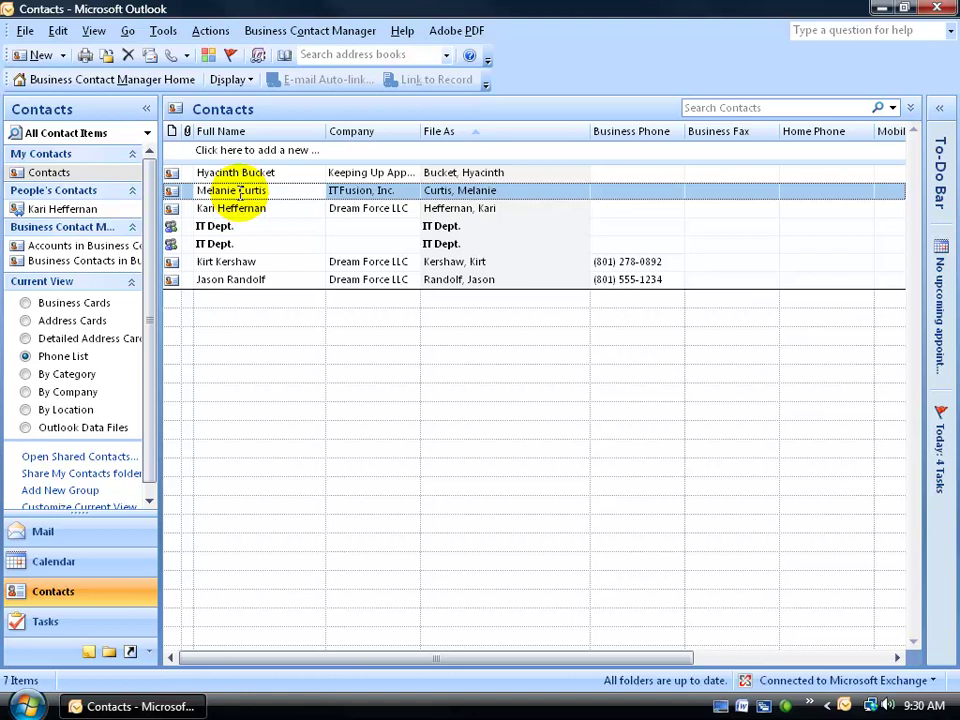
{"action": "left_click_drag", "start_coordinate": [228, 190], "coordinate": [88, 268]}
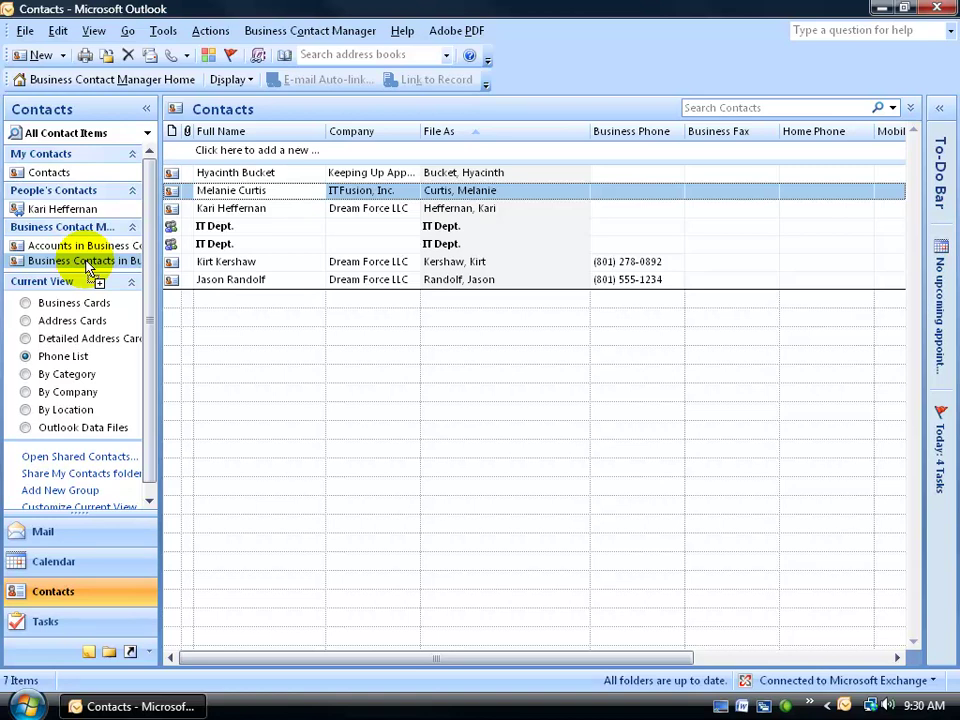
{"action": "left_click_drag", "start_coordinate": [88, 268], "coordinate": [88, 268]}
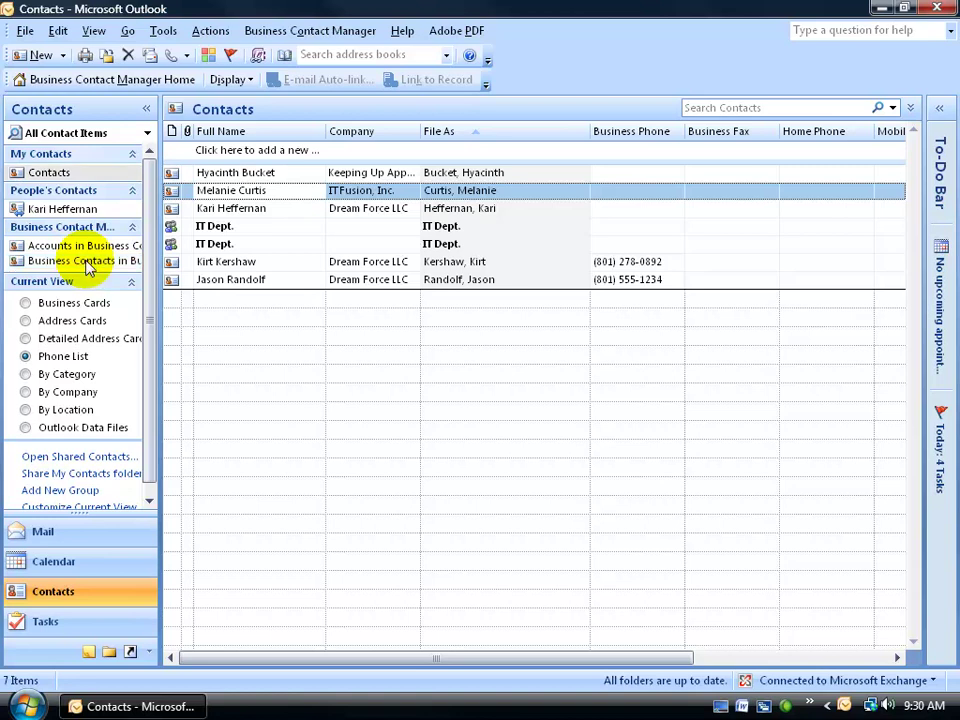
{"action": "left_click", "coordinate": [88, 262]}
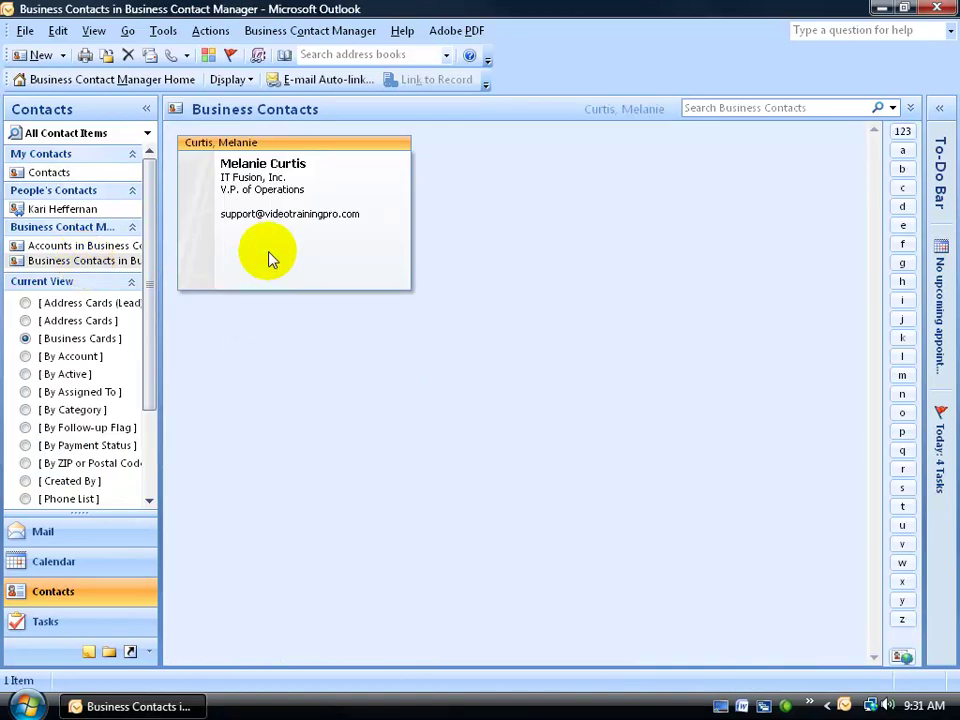
{"action": "left_click", "coordinate": [55, 173]}
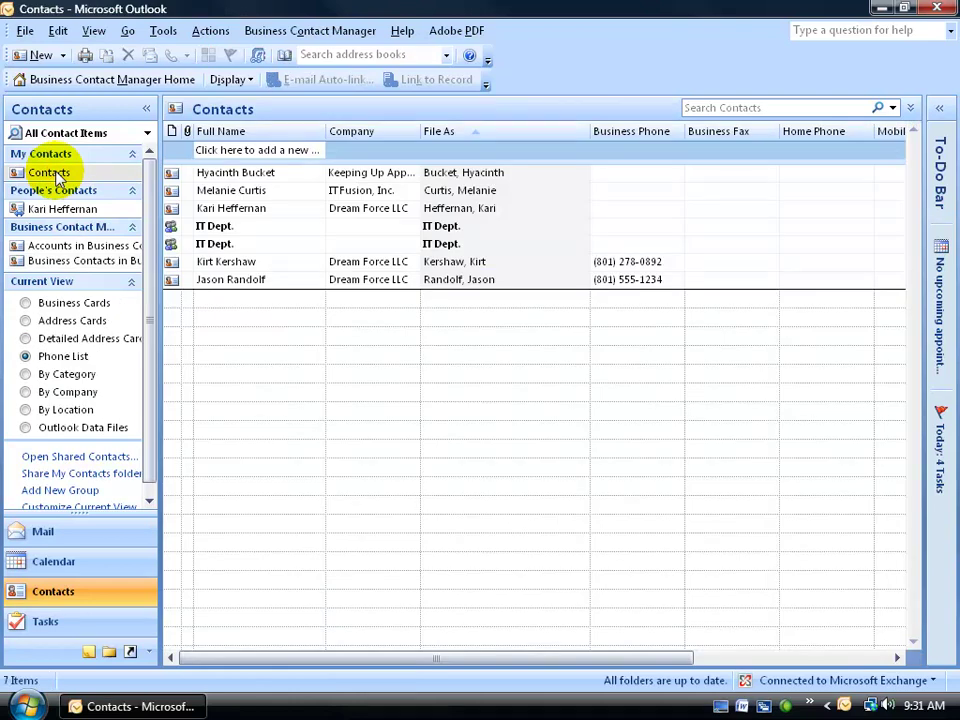
Copy the Dream Force executive assistant and paste it into Business Contacts with Edit > Copy/Paste
{"action": "left_click", "coordinate": [172, 210]}
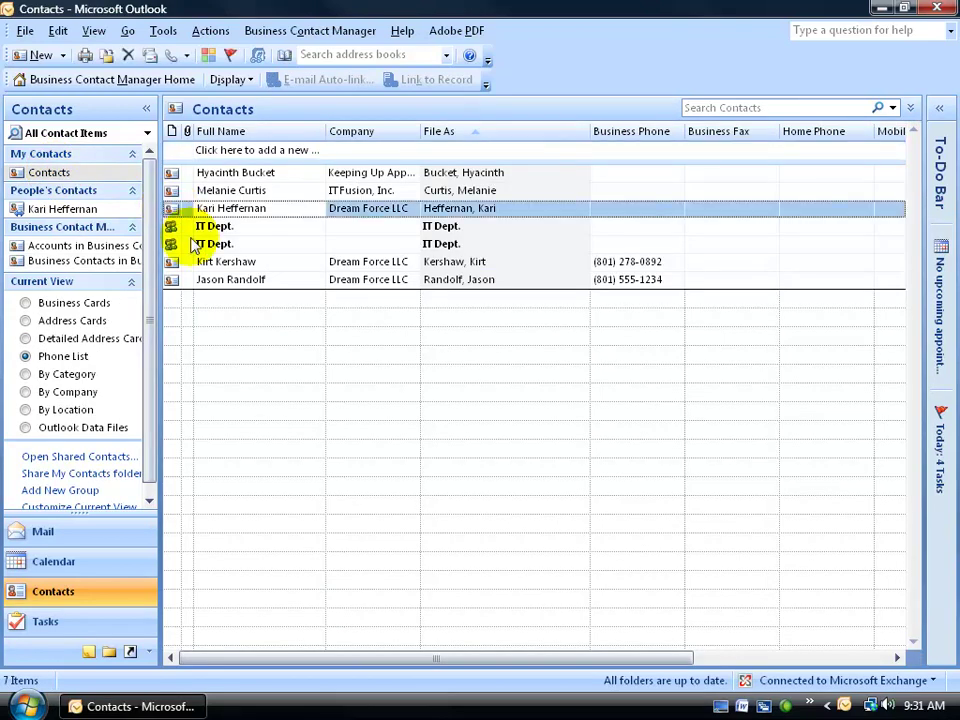
{"action": "left_click", "coordinate": [58, 30]}
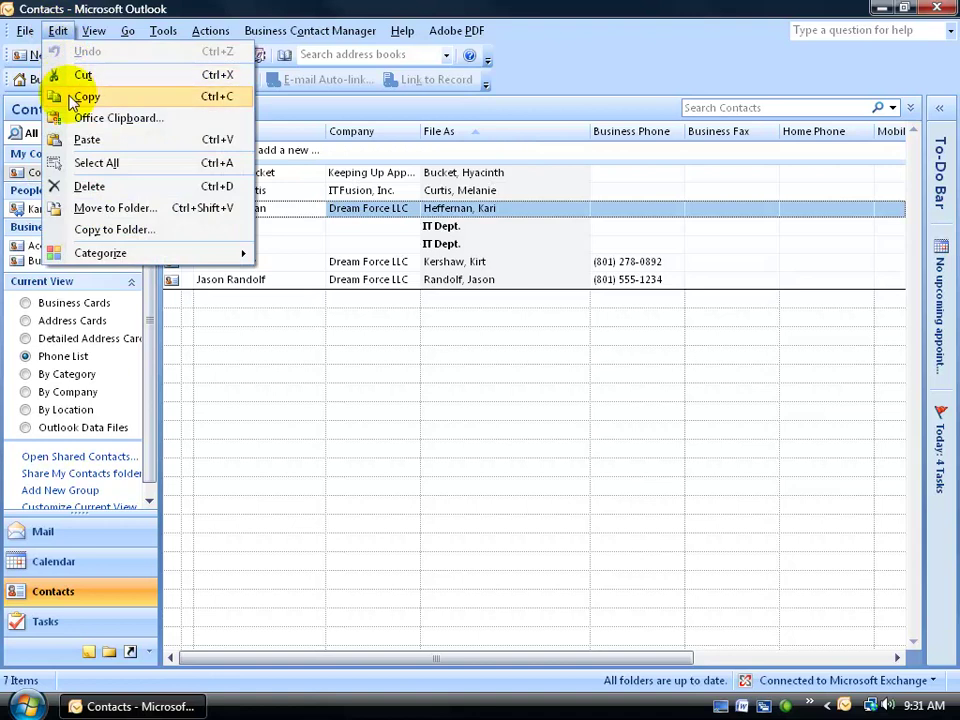
{"action": "left_click", "coordinate": [78, 97]}
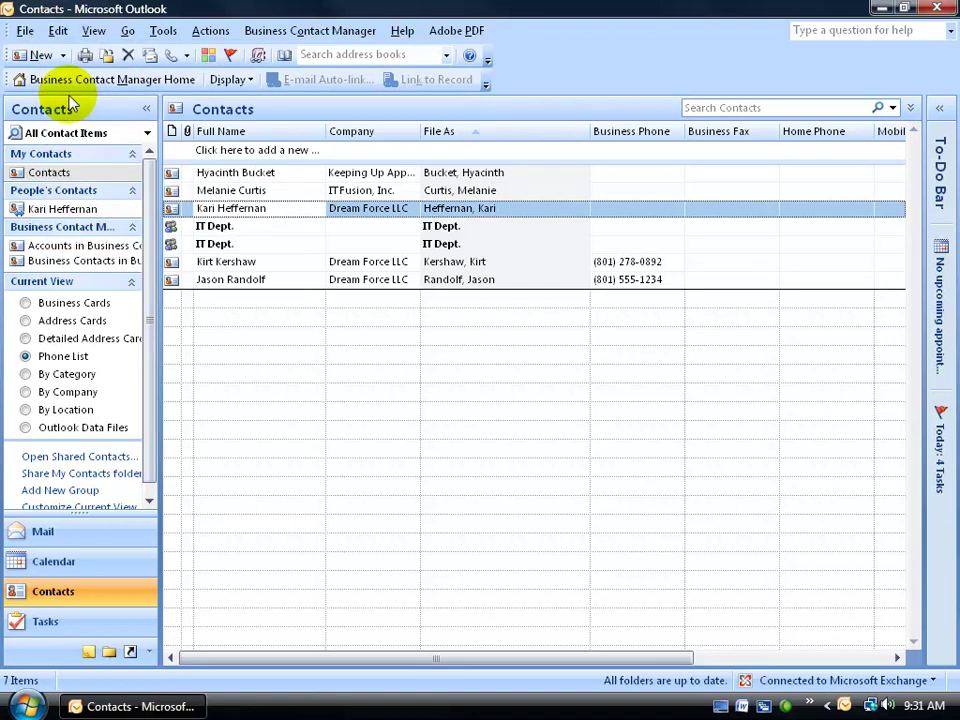
{"action": "left_click", "coordinate": [57, 262]}
{"action": "left_click", "coordinate": [56, 30]}
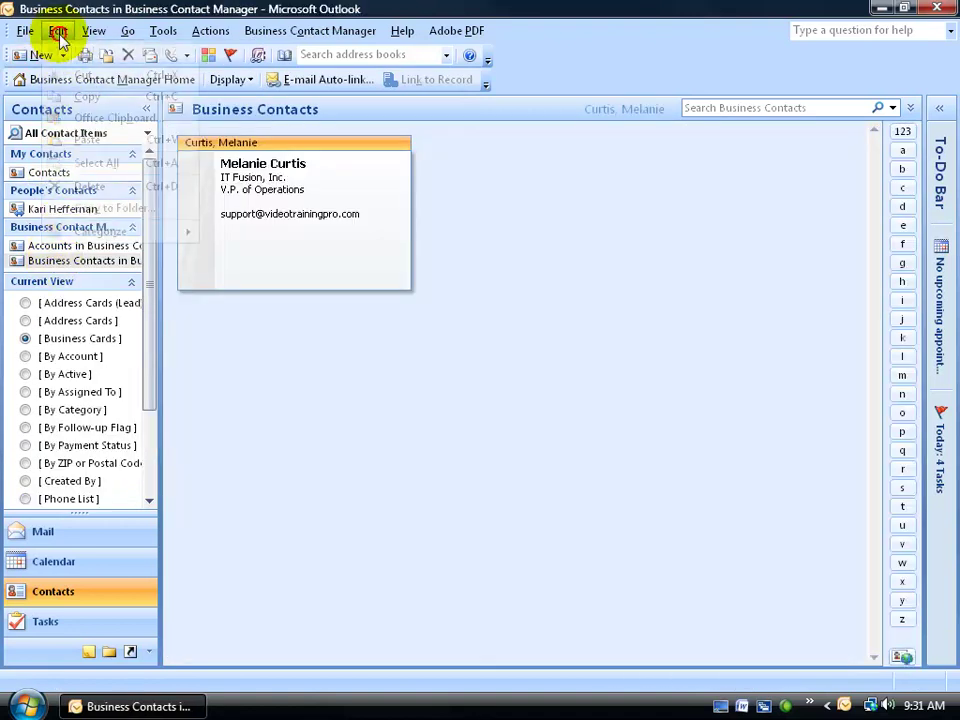
{"action": "left_click", "coordinate": [84, 139]}
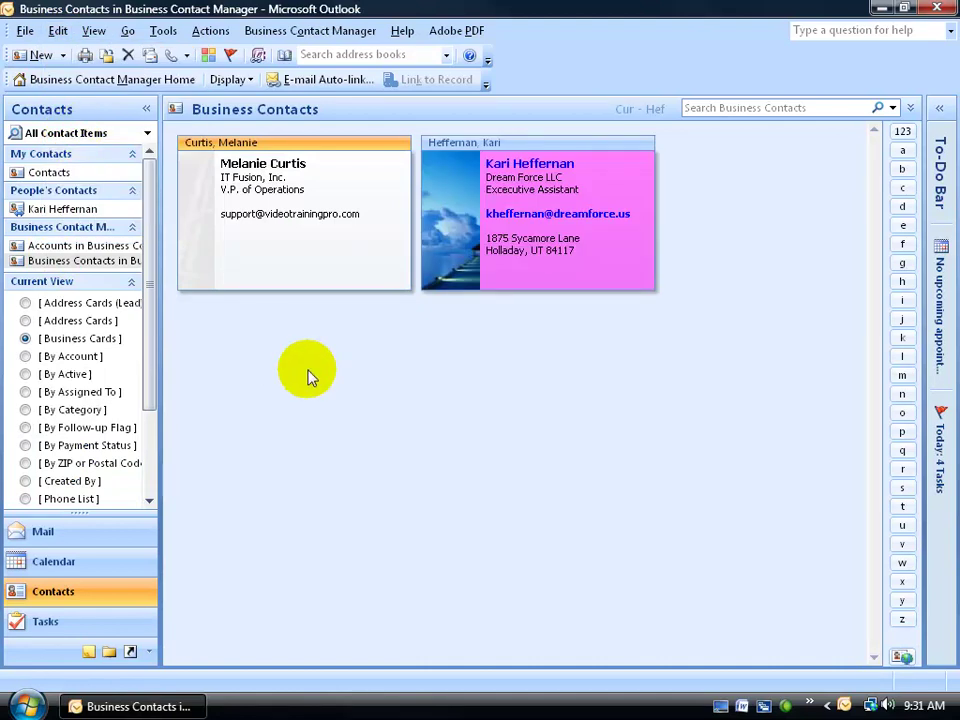
{"action": "left_click", "coordinate": [44, 175]}
Open the ITFusion V.P. of Operations record from Business Contacts in Business Contact Manager
{"action": "double_click", "coordinate": [195, 172]}
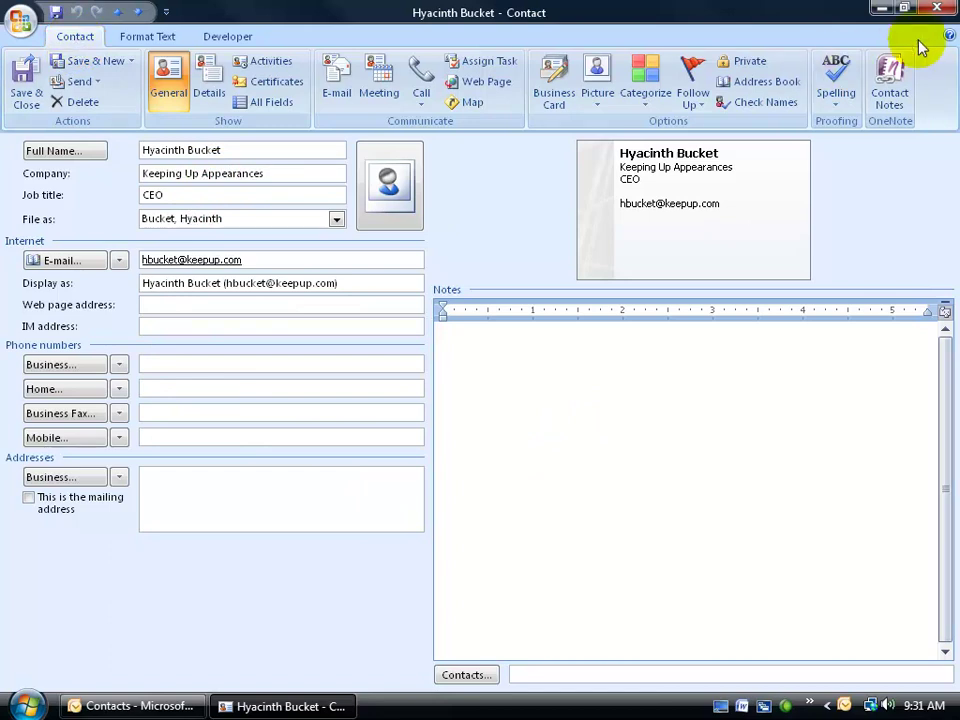
{"action": "left_click", "coordinate": [932, 10]}
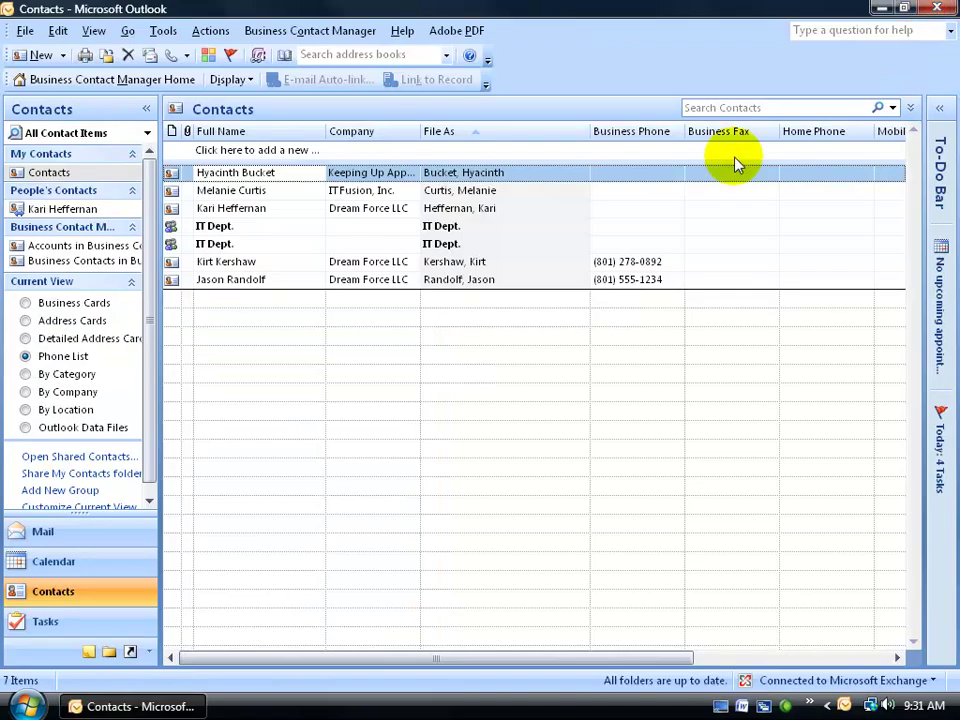
{"action": "left_click", "coordinate": [100, 261]}
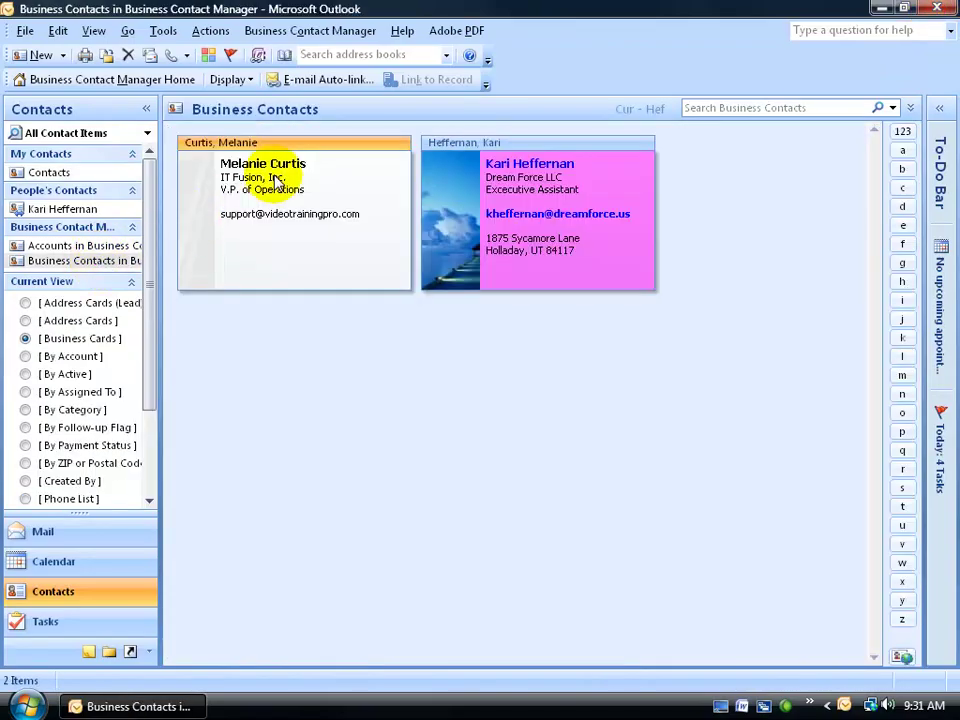
{"action": "double_click", "coordinate": [243, 168]}
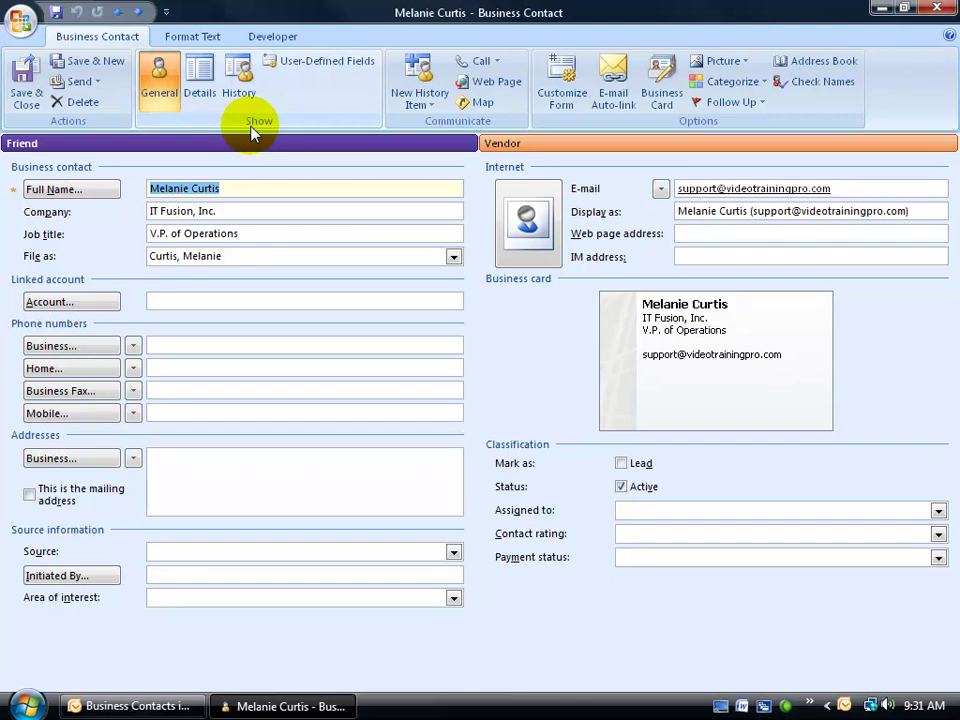
From the contact's History page, create a new Business Note via New History Item
{"action": "left_click", "coordinate": [240, 92]}
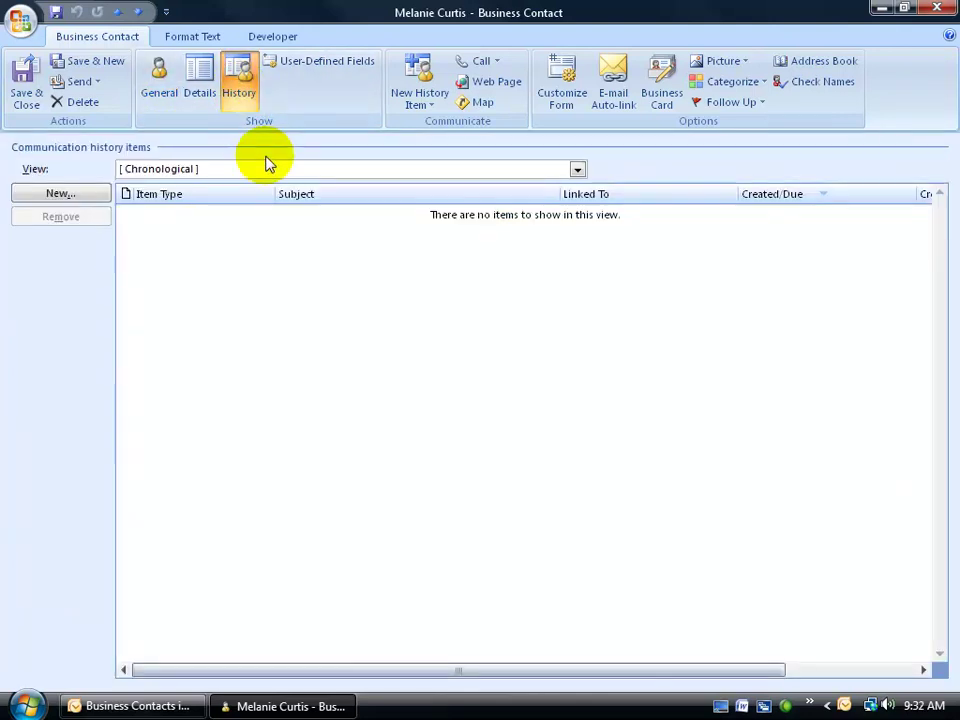
{"action": "left_click", "coordinate": [84, 195]}
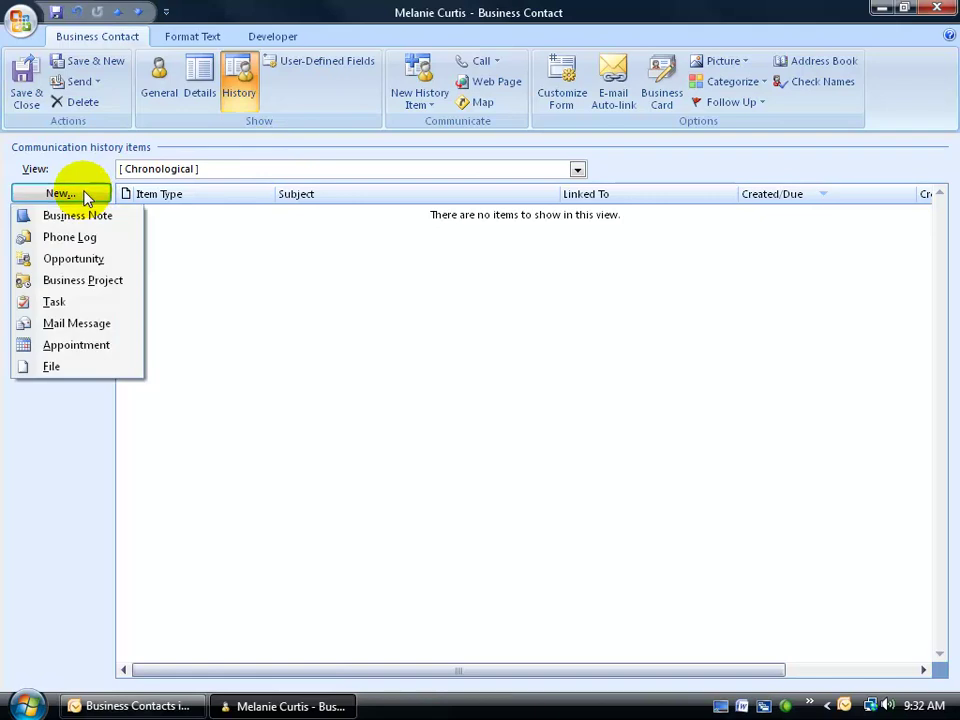
{"action": "left_click", "coordinate": [325, 146]}
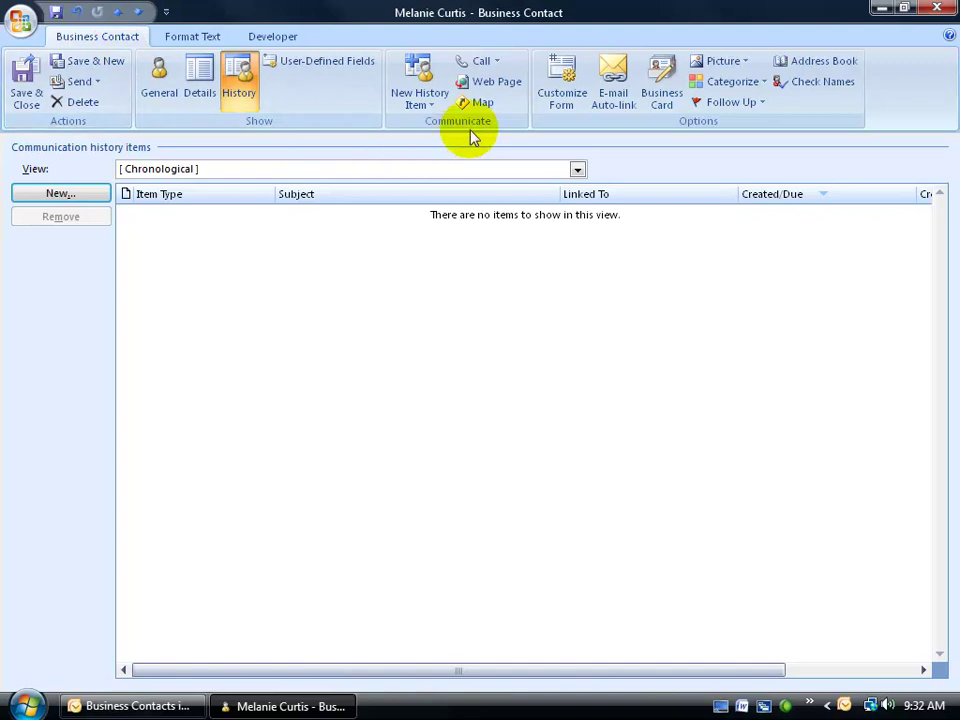
{"action": "left_click", "coordinate": [422, 104]}
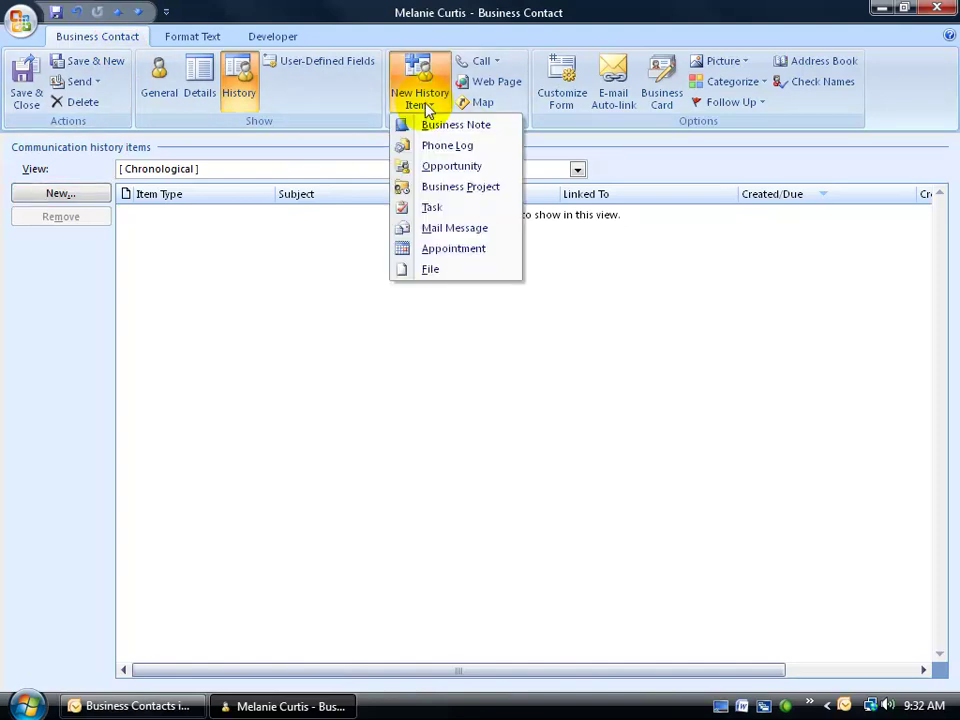
{"action": "left_click", "coordinate": [428, 128]}
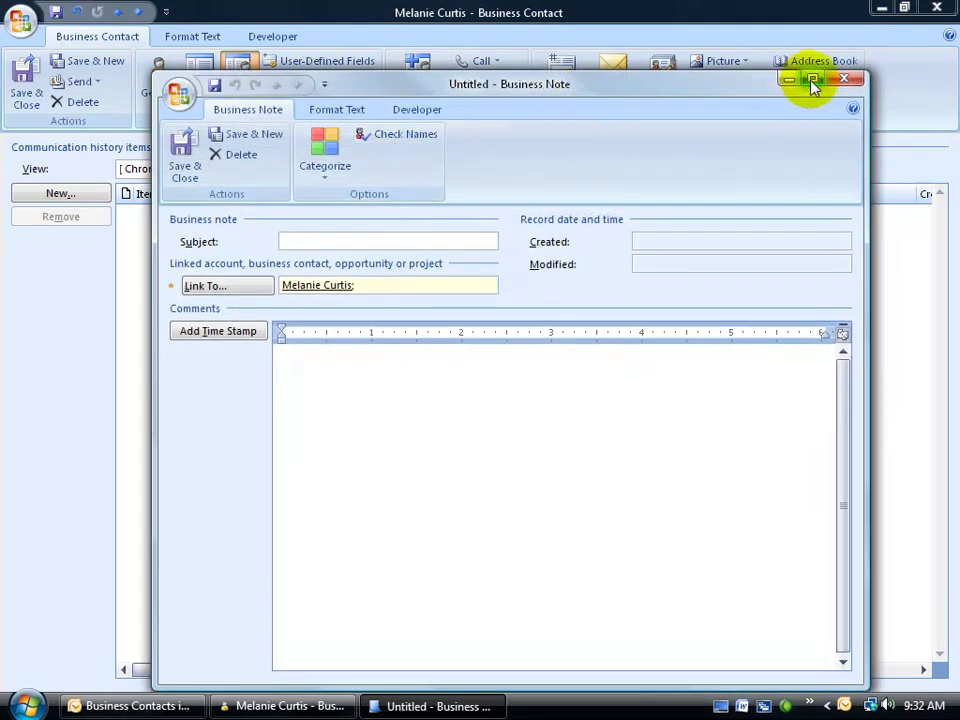
Give the maximized note a fax subject and a time-stamped comment 'Follow up regarding invoice'
{"action": "left_click", "coordinate": [813, 80]}
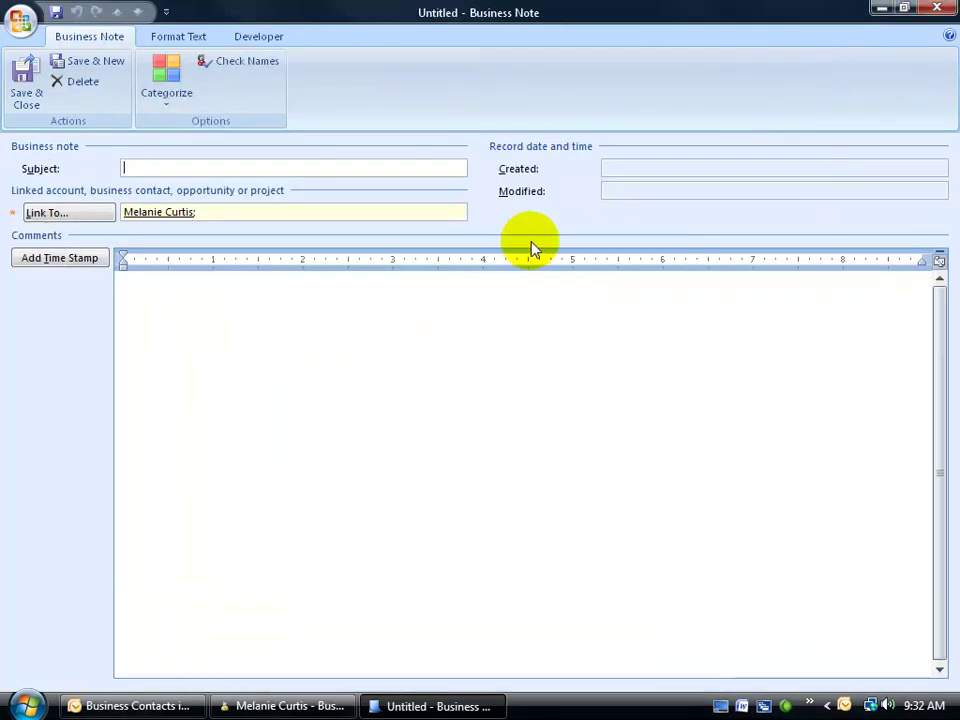
{"action": "left_click", "coordinate": [167, 165]}
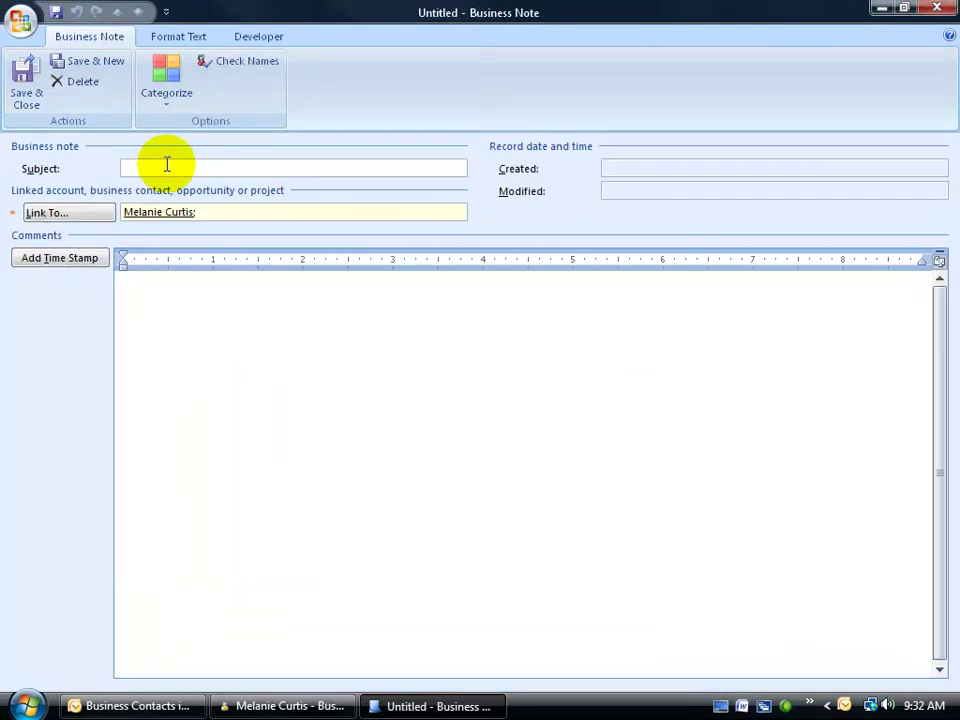
{"action": "type", "text": "Fax Mea"}
{"action": "type", "text": "anie"}
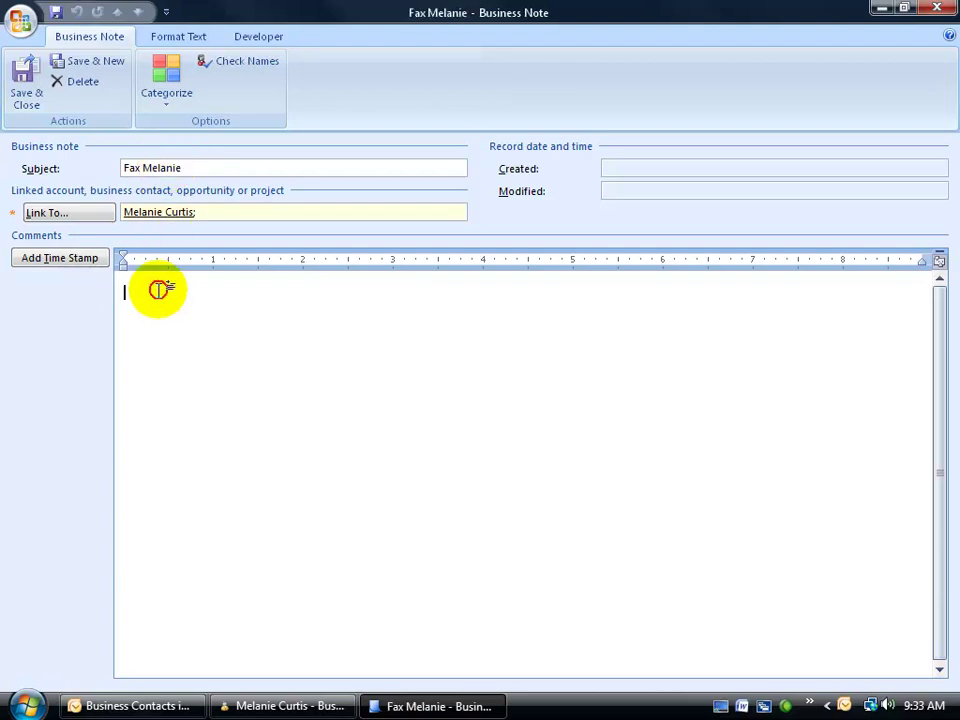
{"action": "type", "text": "Follow up regarding invoice"}
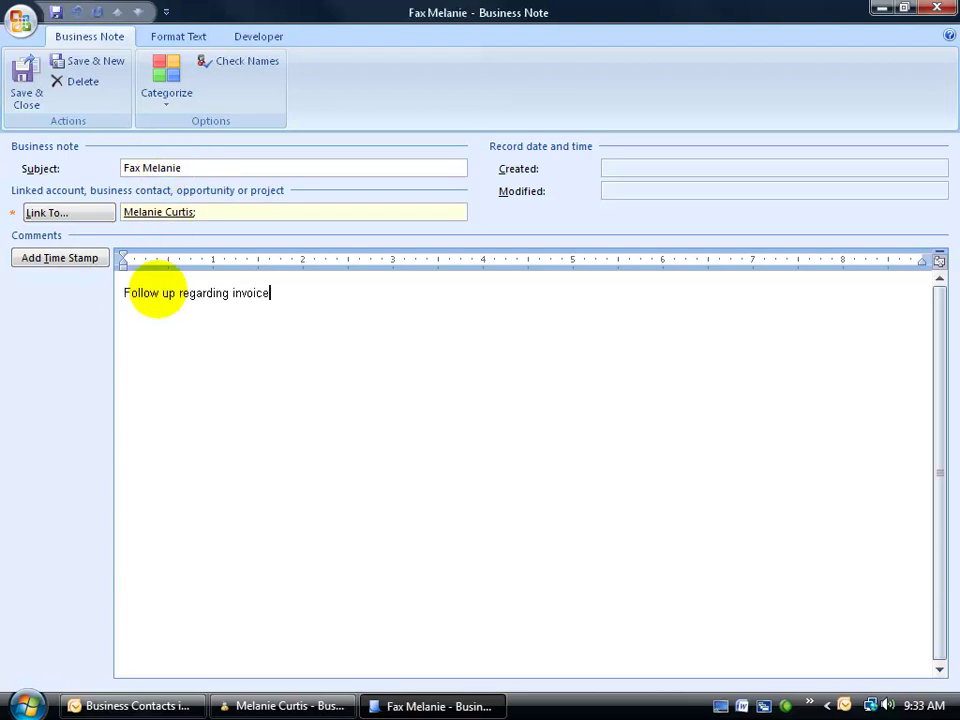
{"action": "left_click", "coordinate": [61, 262]}
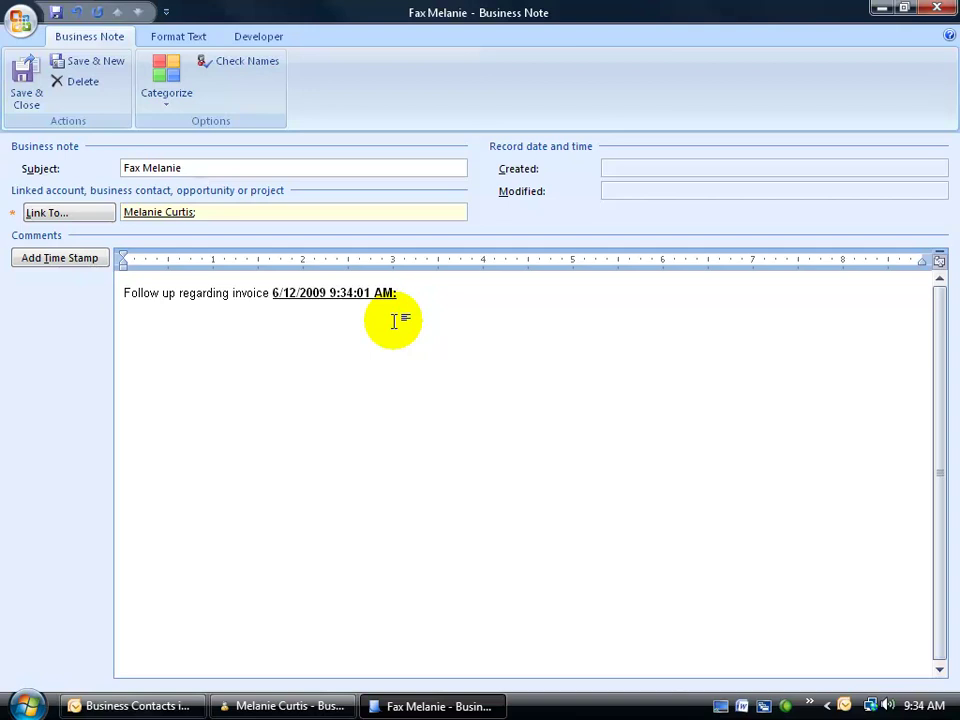
Add a second time-stamped line 'Called Sprockets', then delete that line
{"action": "key", "text": "Return"}
{"action": "left_click", "coordinate": [58, 258]}
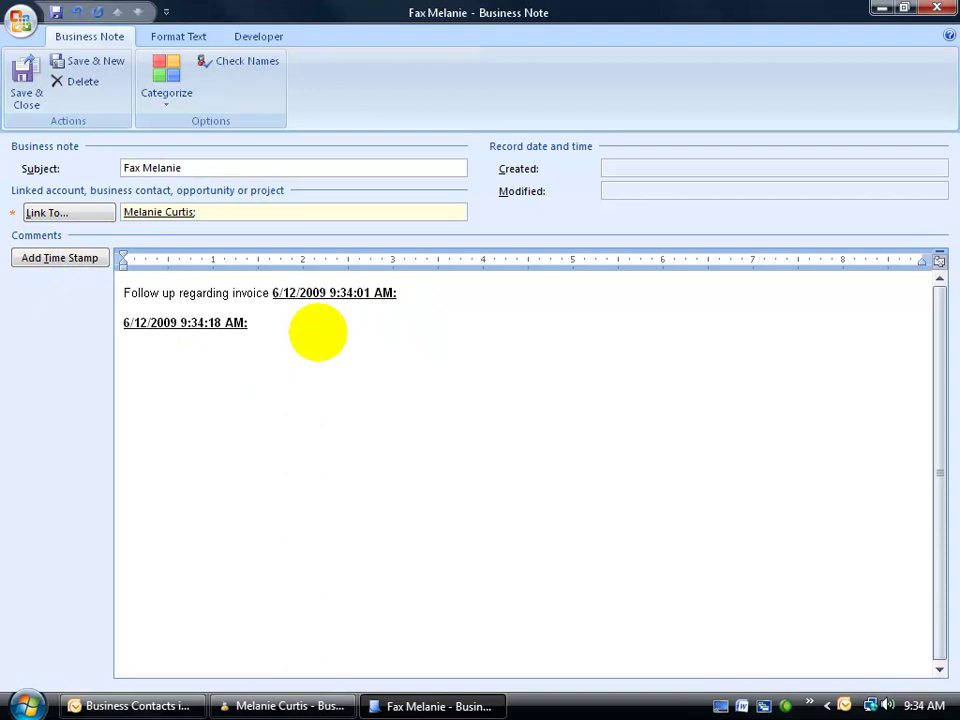
{"action": "type", "text": "Called Sprockets"}
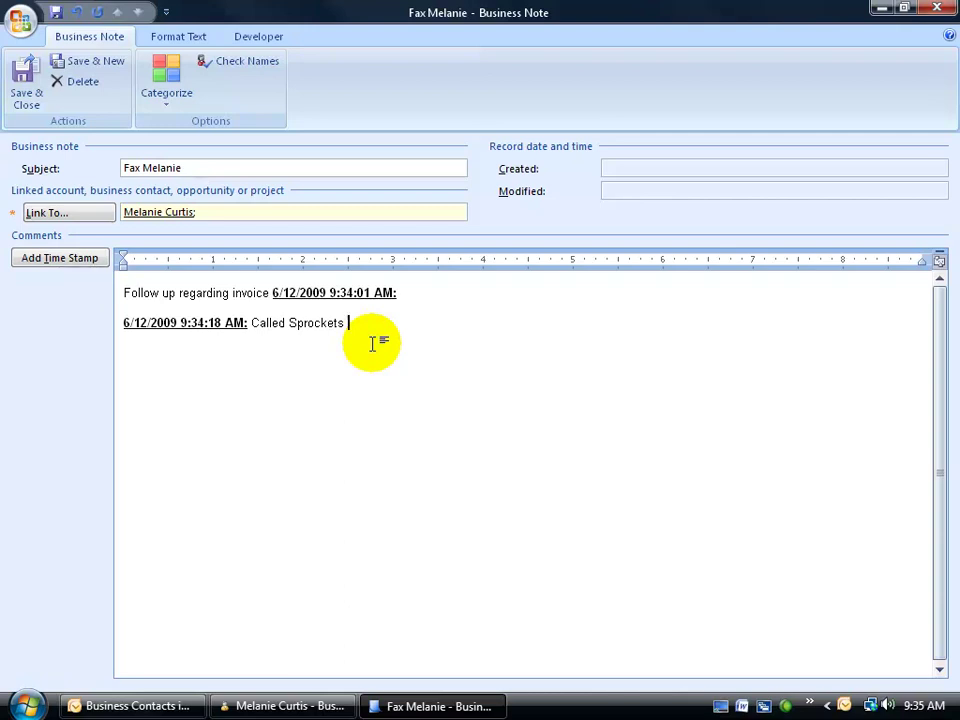
{"action": "left_click_drag", "start_coordinate": [372, 343], "coordinate": [111, 328]}
{"action": "key", "text": "Delete"}
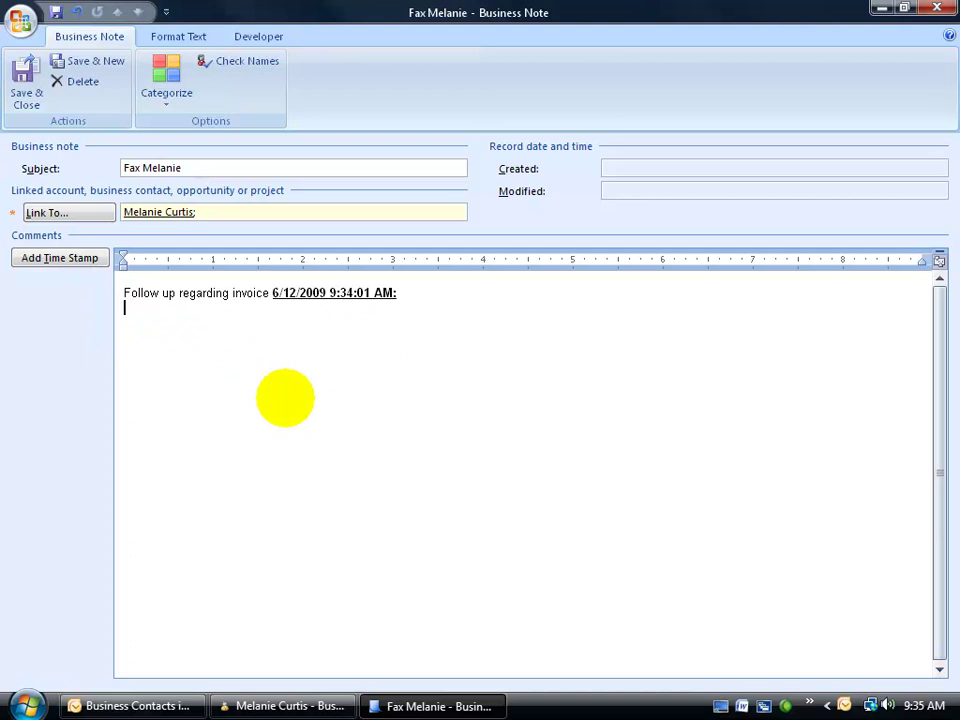
Save the business note into the history and turn off Show in Groups for the history list
{"action": "left_click", "coordinate": [26, 82]}
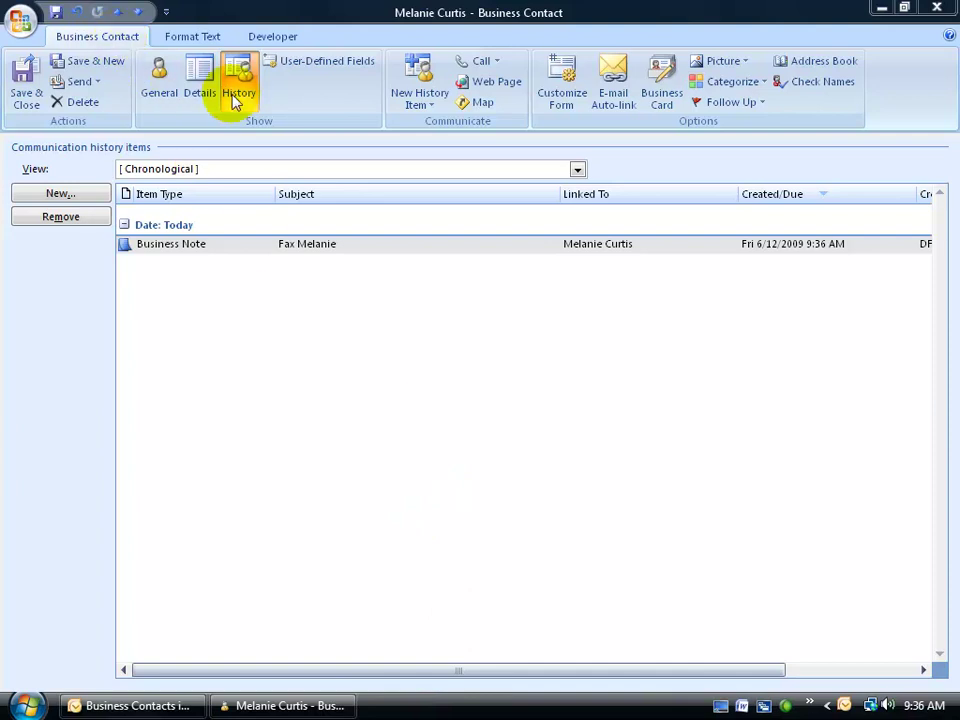
{"action": "left_click", "coordinate": [200, 262]}
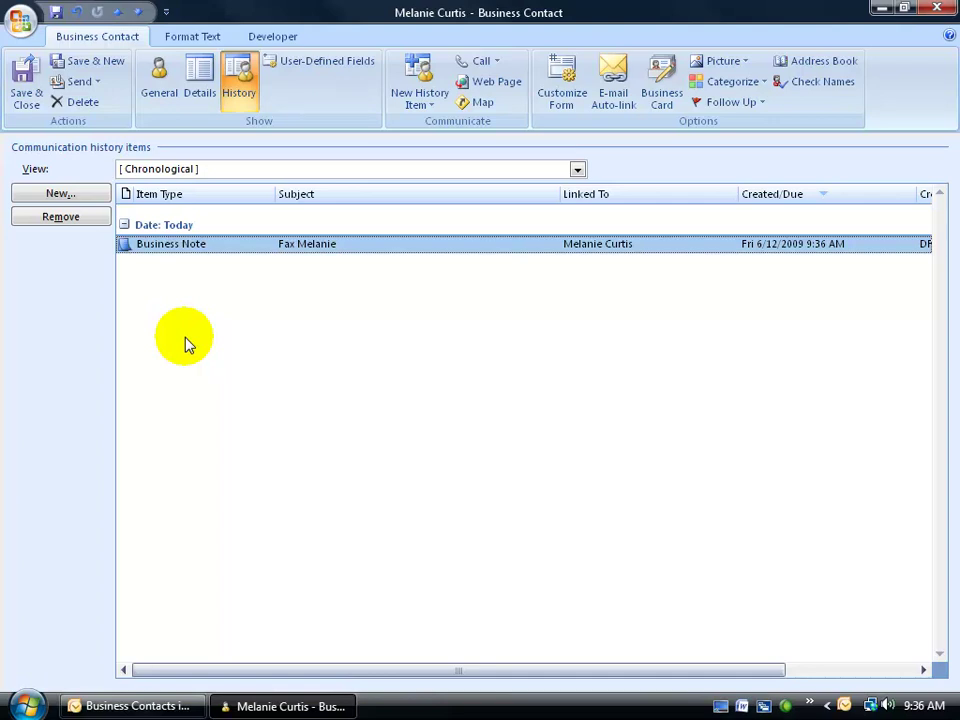
{"action": "right_click", "coordinate": [254, 198]}
{"action": "mouse_move", "coordinate": [288, 208]}
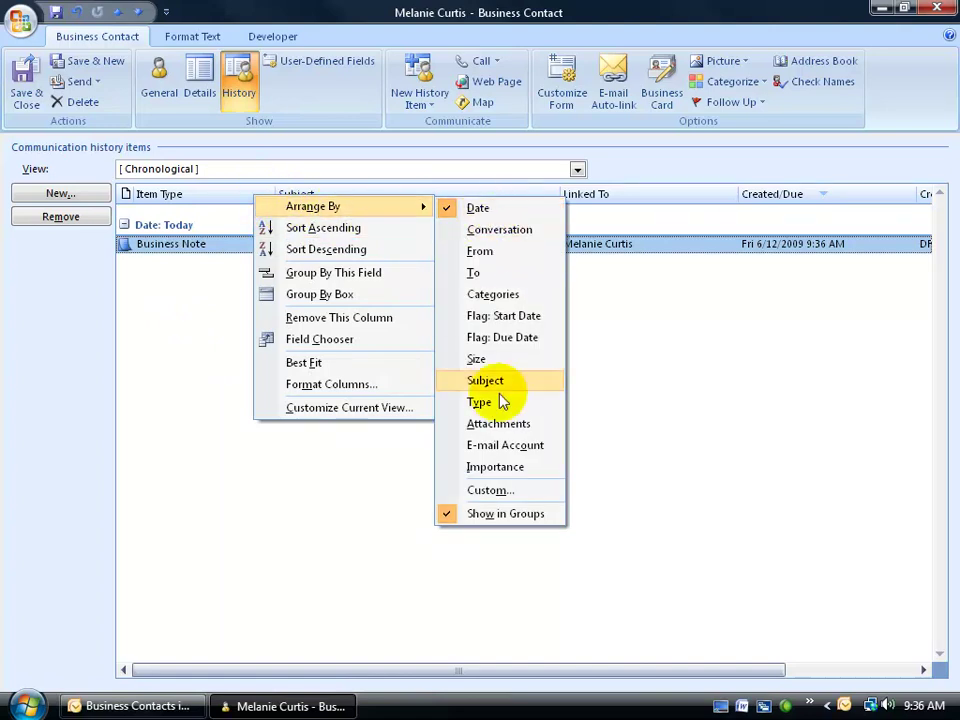
{"action": "left_click", "coordinate": [494, 515]}
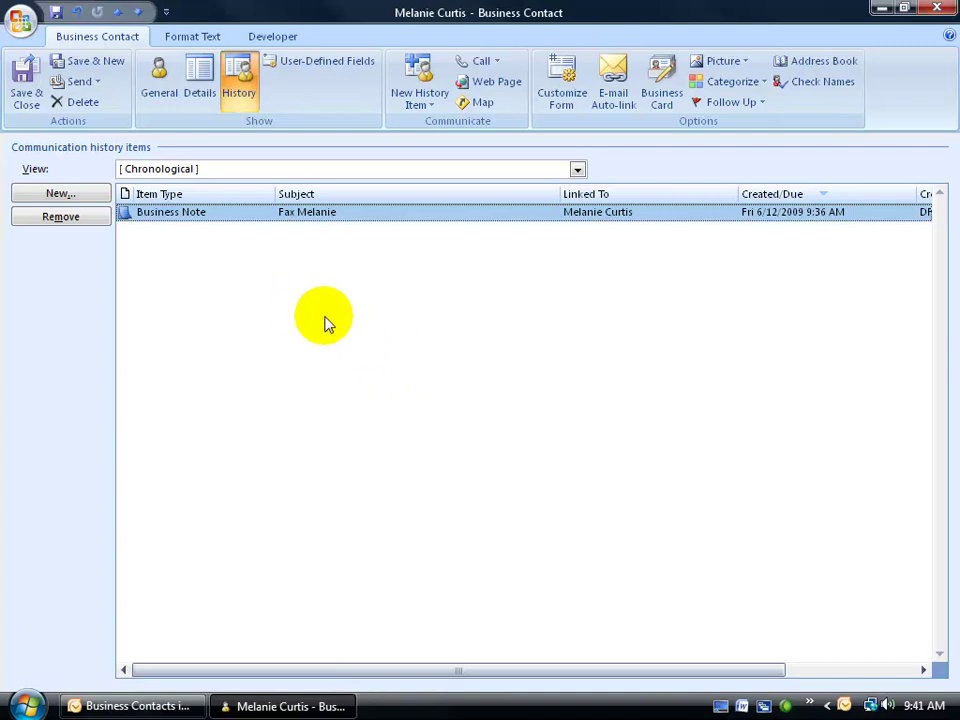
Close the contact record and start Link to Record for the New Computers message in the Inbox
{"action": "left_click", "coordinate": [26, 88]}
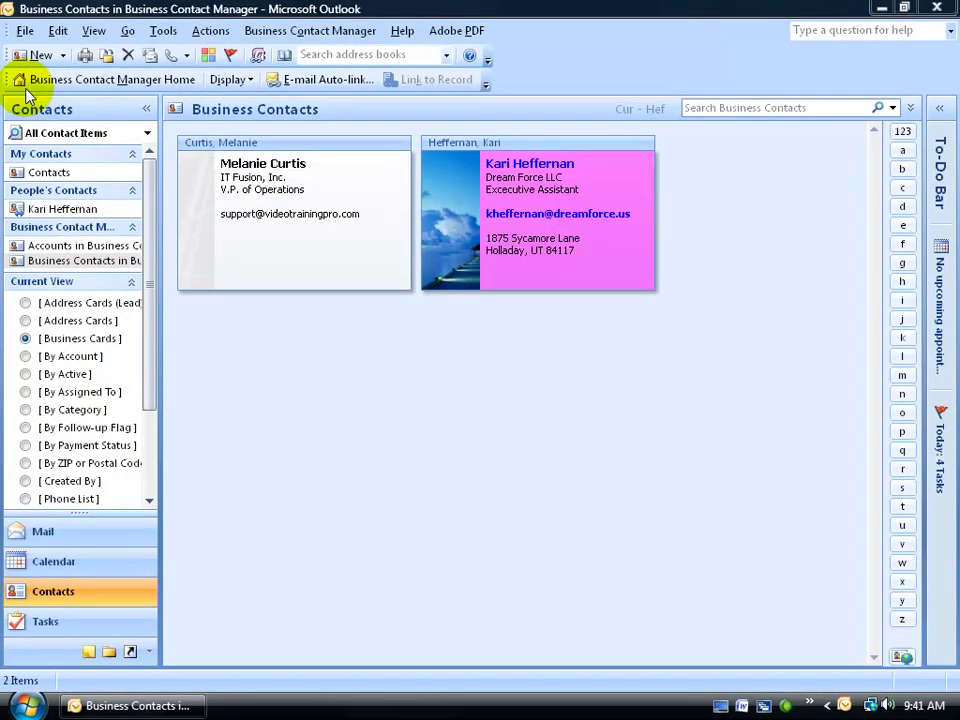
{"action": "left_click", "coordinate": [107, 538]}
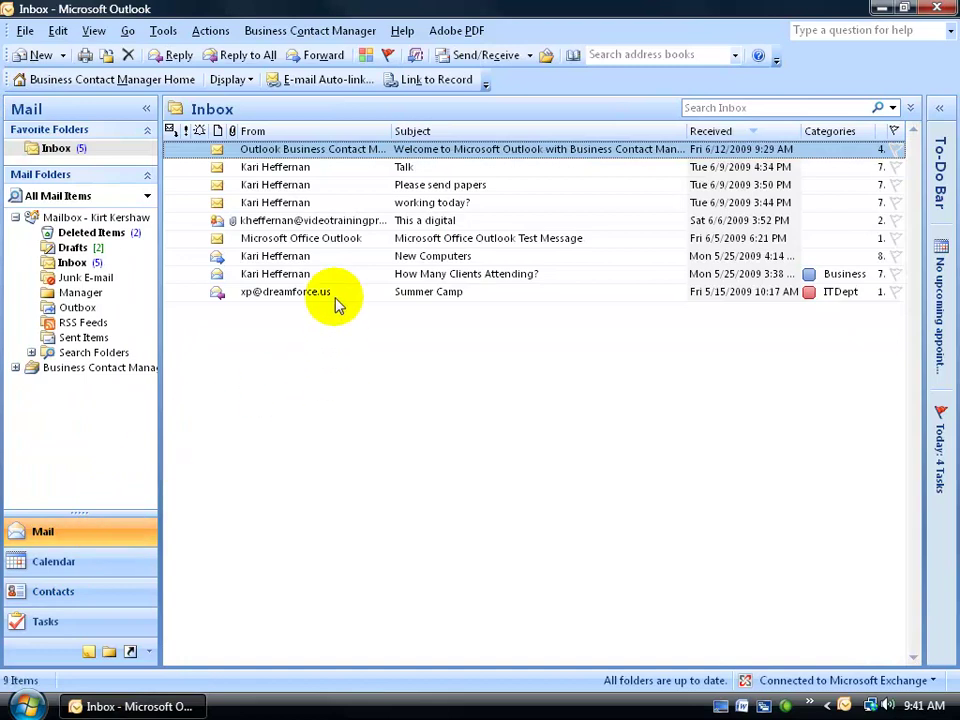
{"action": "left_click", "coordinate": [333, 258]}
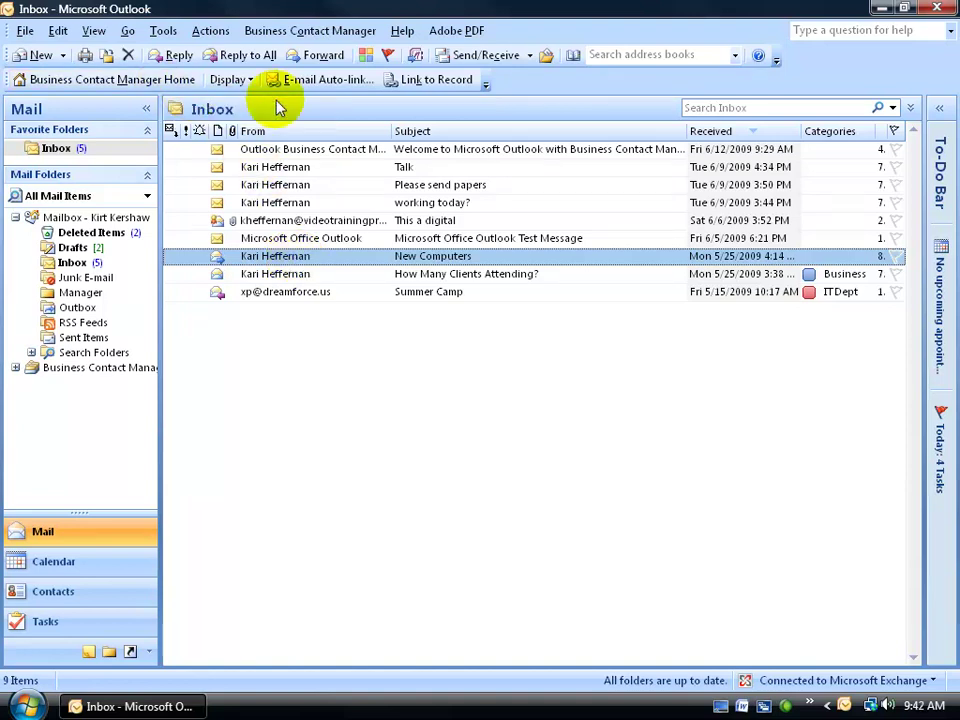
{"action": "left_click", "coordinate": [446, 88]}
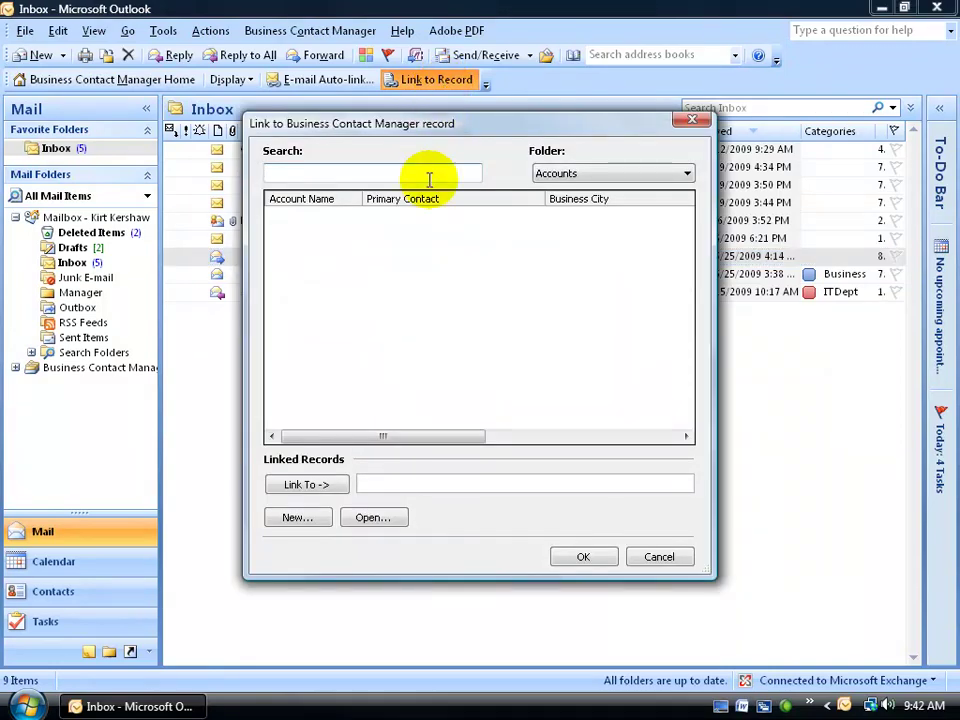
Link the New Computers e-mail to the IT Fusion, Inc. record in the Business Contacts folder
{"action": "left_click", "coordinate": [600, 178]}
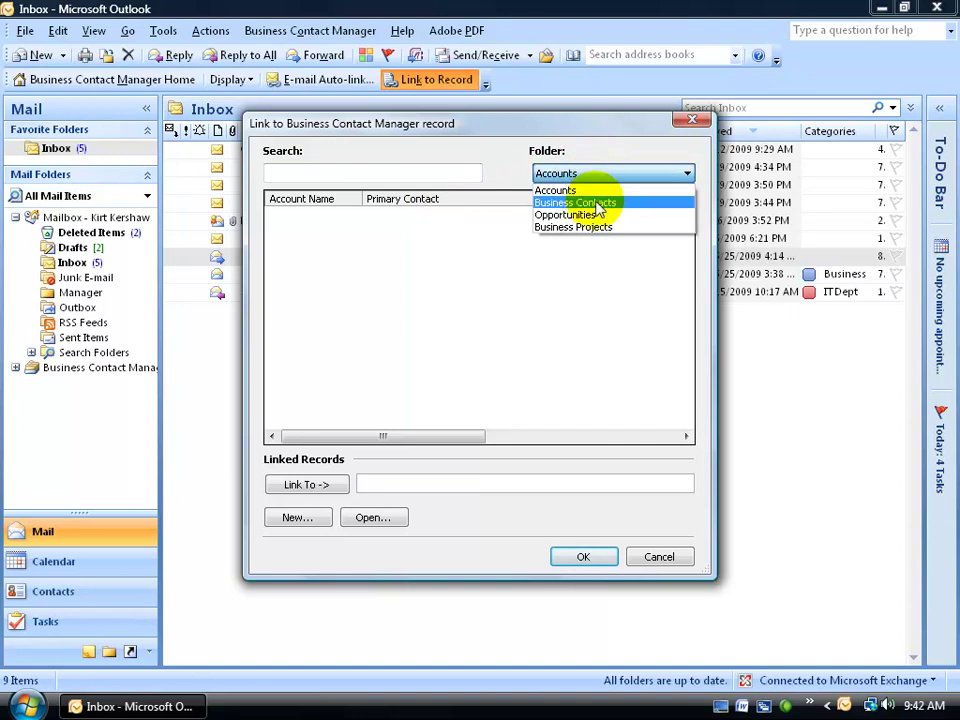
{"action": "left_click", "coordinate": [598, 202]}
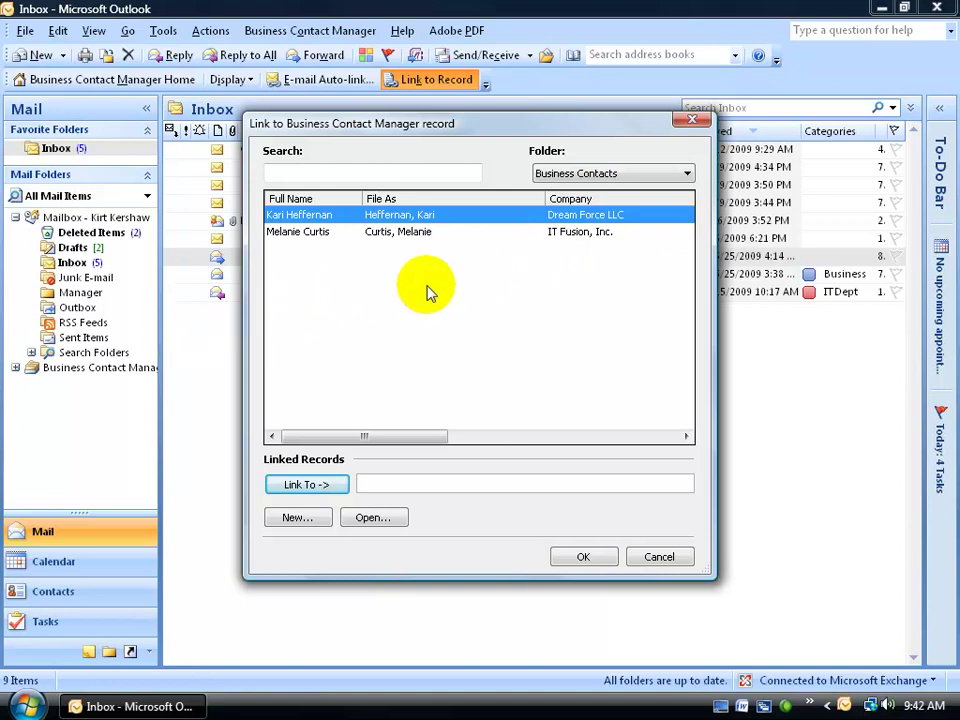
{"action": "left_click", "coordinate": [305, 240]}
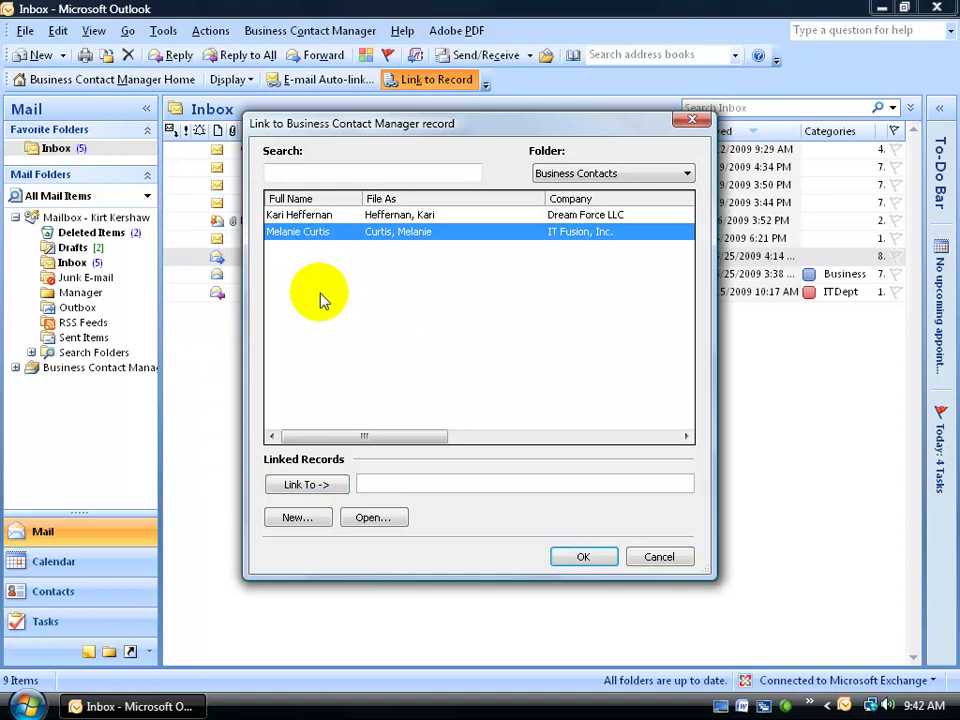
{"action": "left_click", "coordinate": [320, 486]}
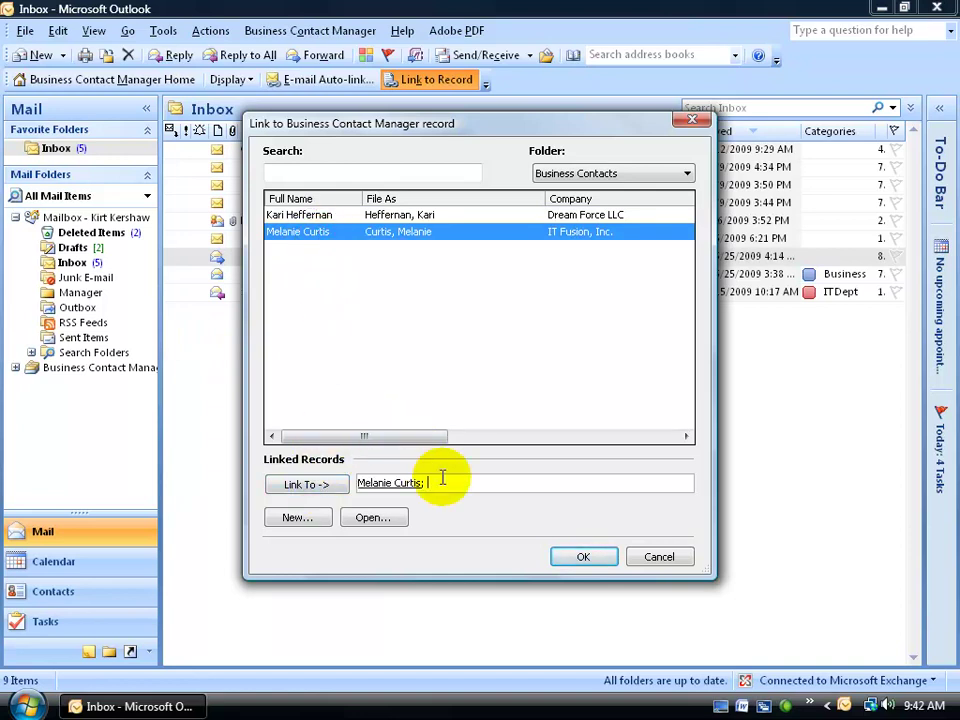
{"action": "left_click", "coordinate": [565, 556]}
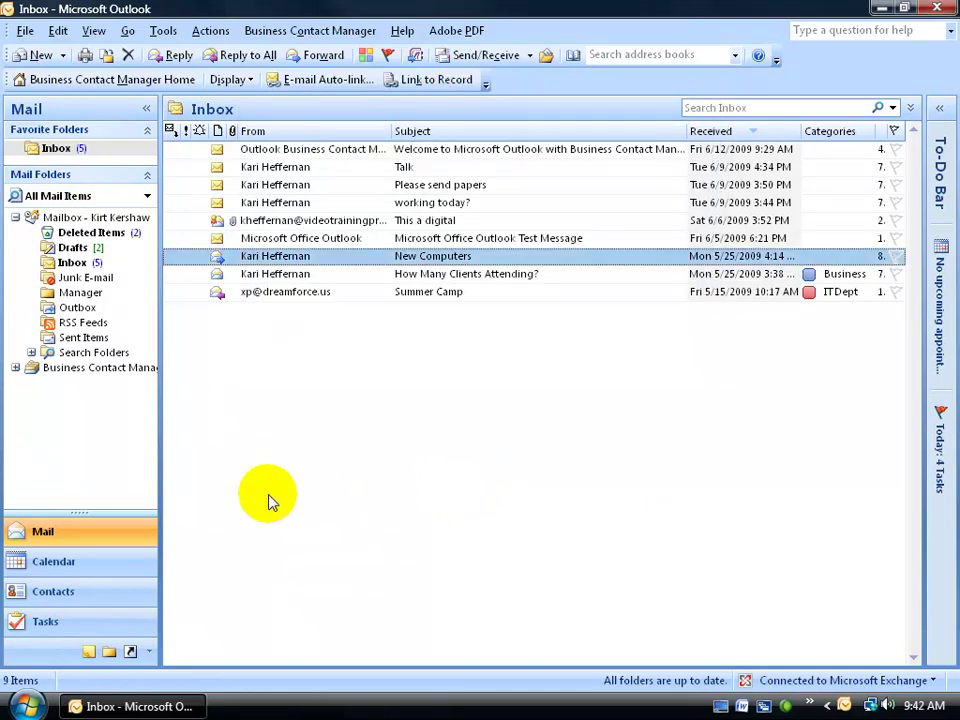
Open the IT Fusion, Inc. record's History and open the New Computers e-mail listed there
{"action": "left_click", "coordinate": [118, 596]}
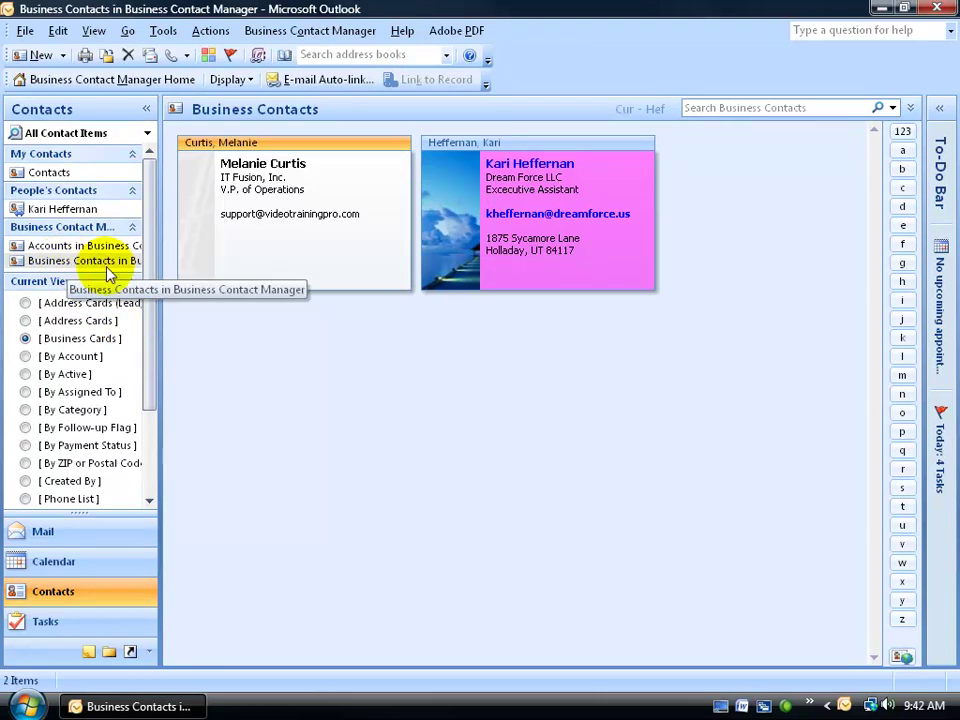
{"action": "left_click", "coordinate": [288, 246]}
{"action": "double_click", "coordinate": [288, 246]}
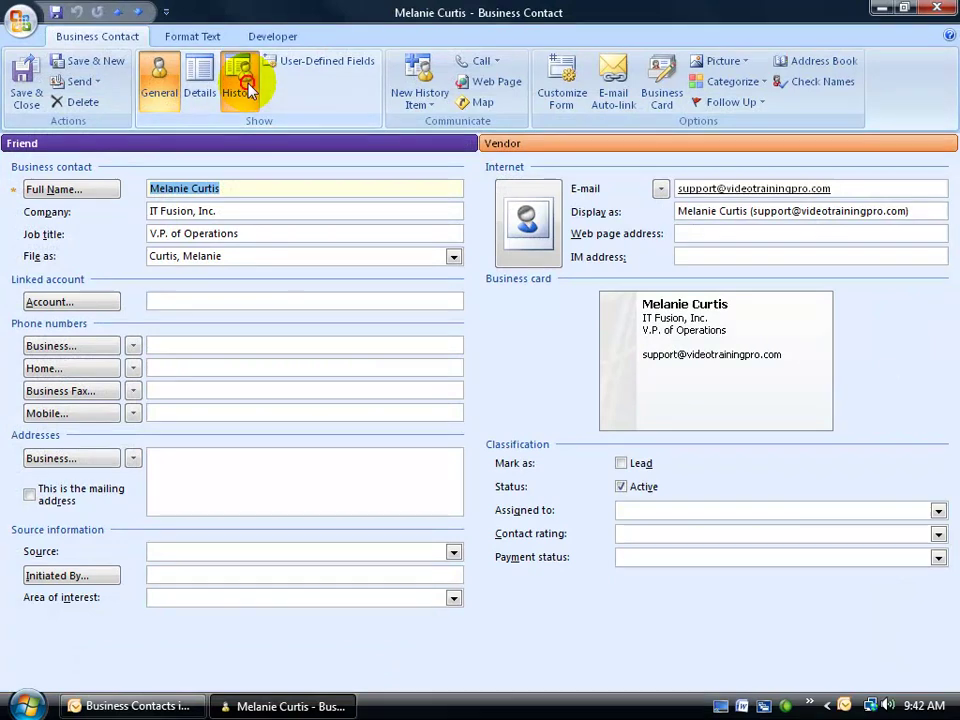
{"action": "left_click", "coordinate": [245, 88]}
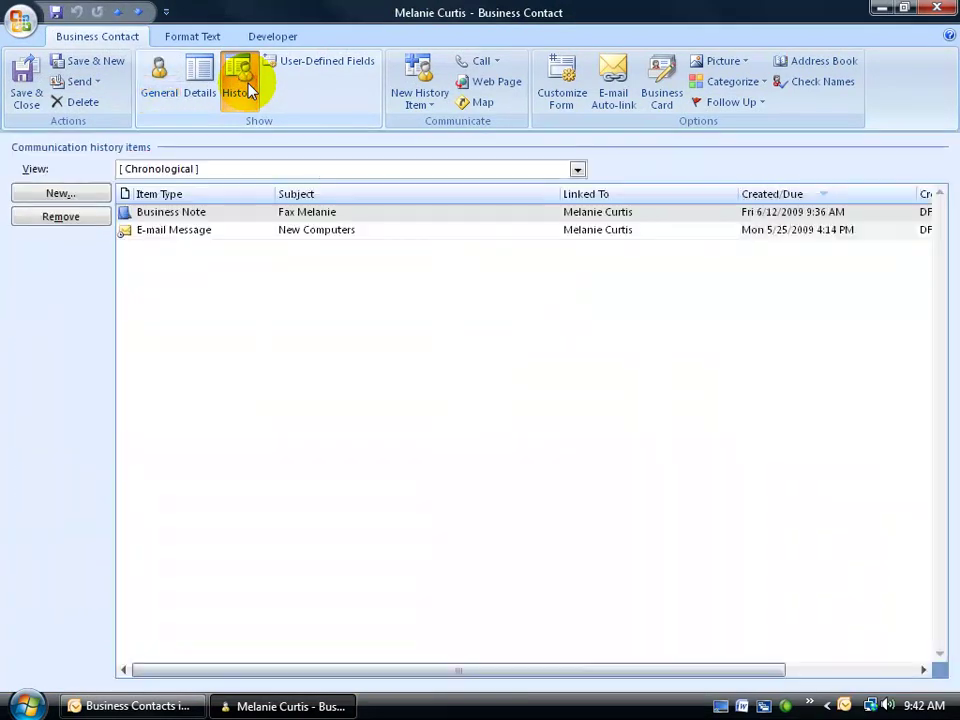
{"action": "double_click", "coordinate": [230, 231]}
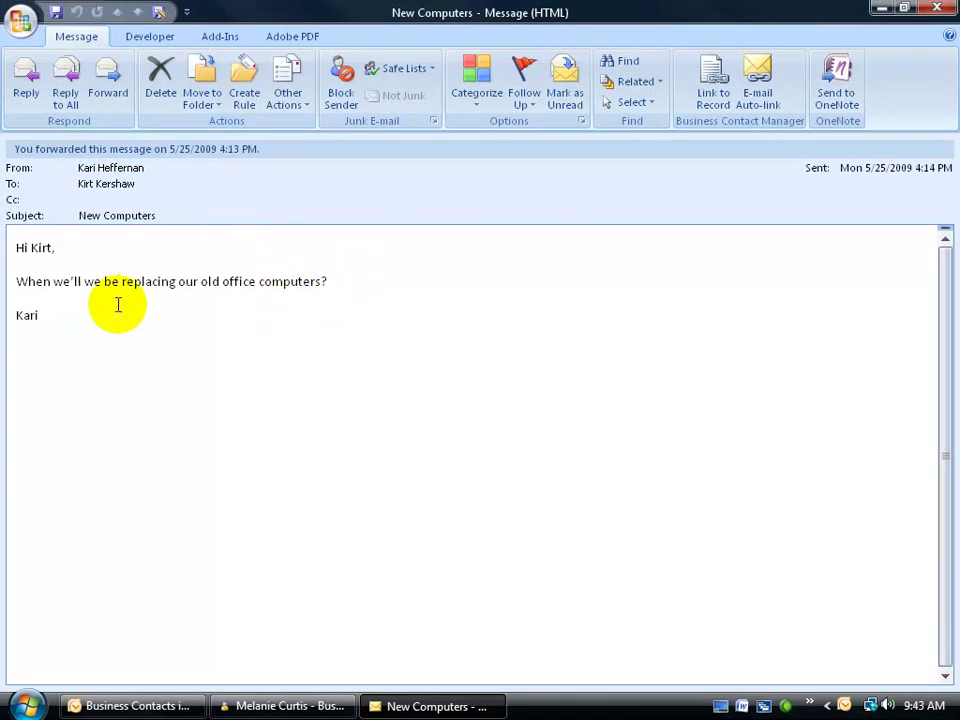
Close the New Computers message, delete that e-mail from the contact's history, and return to the Inbox
{"action": "left_click", "coordinate": [936, 8]}
{"action": "right_click", "coordinate": [250, 232]}
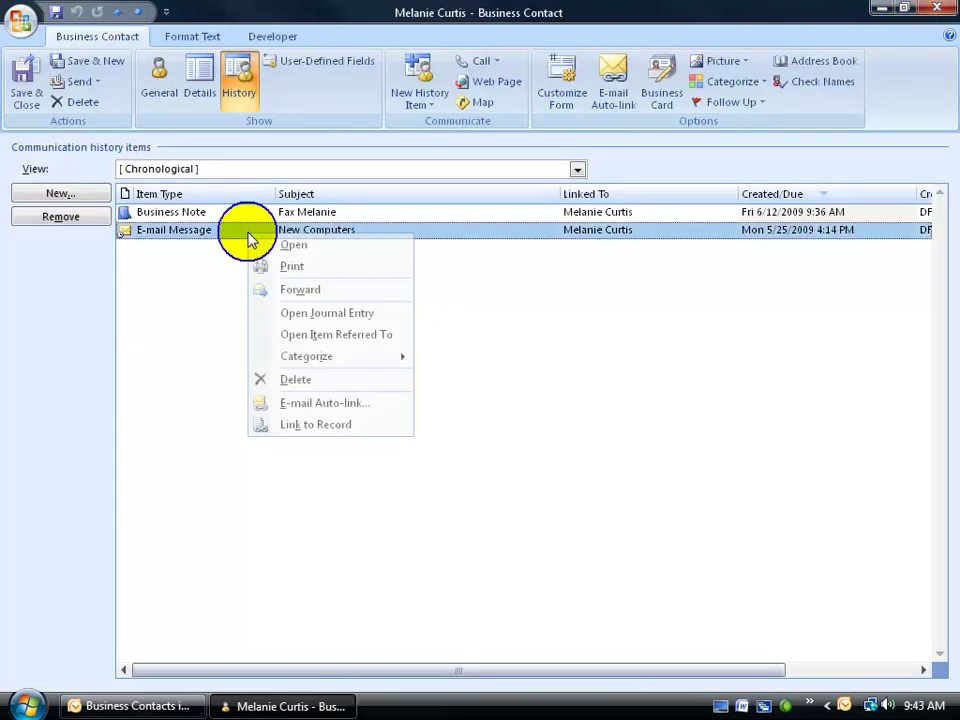
{"action": "left_click", "coordinate": [297, 381]}
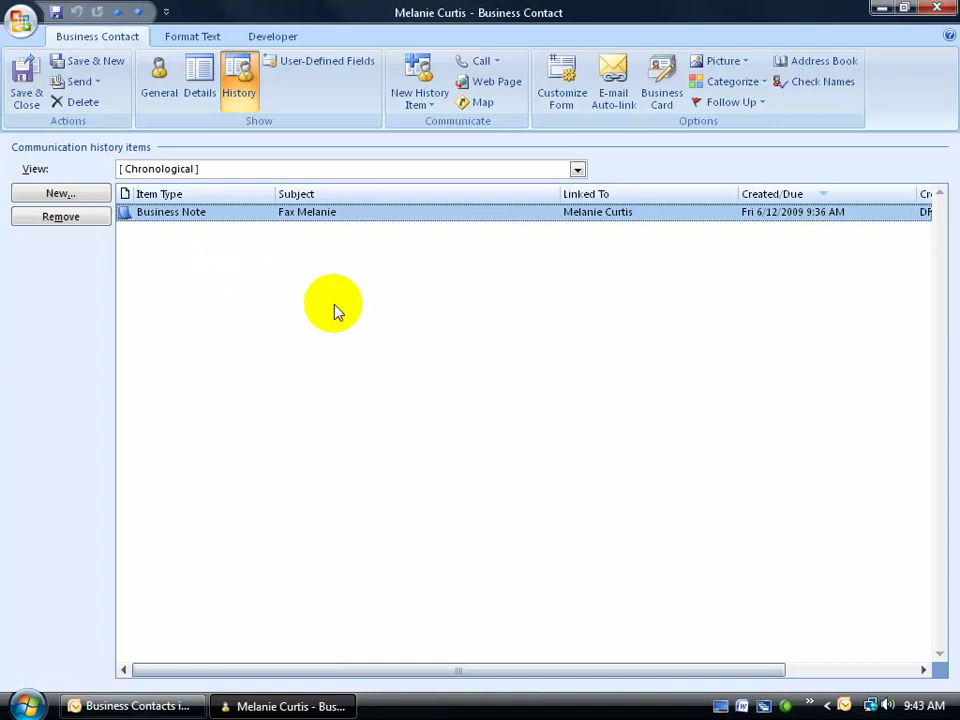
{"action": "left_click", "coordinate": [130, 706]}
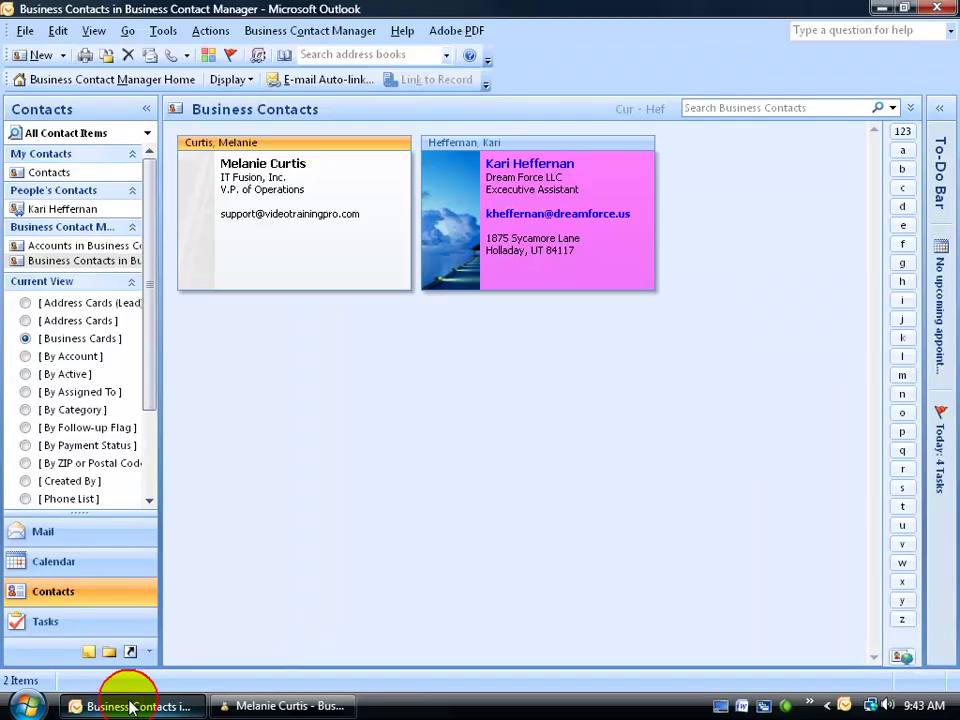
{"action": "left_click", "coordinate": [100, 538]}
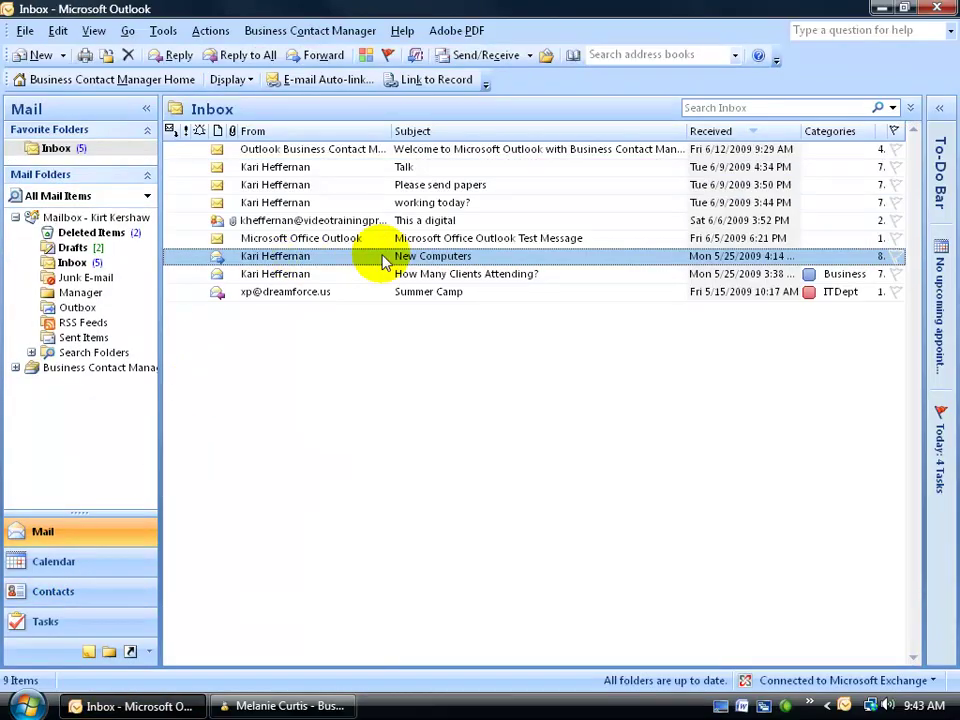
Add Clients Merge Letter.docx from Desktop > Exercise as a new File history item for the contact
{"action": "left_click", "coordinate": [248, 706]}
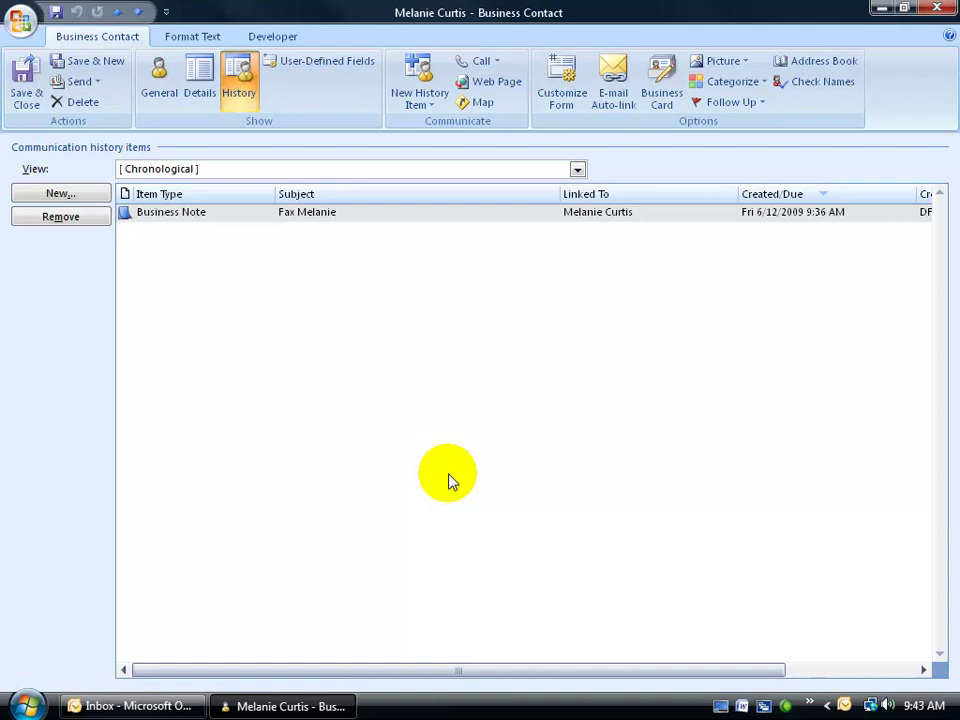
{"action": "left_click", "coordinate": [419, 100]}
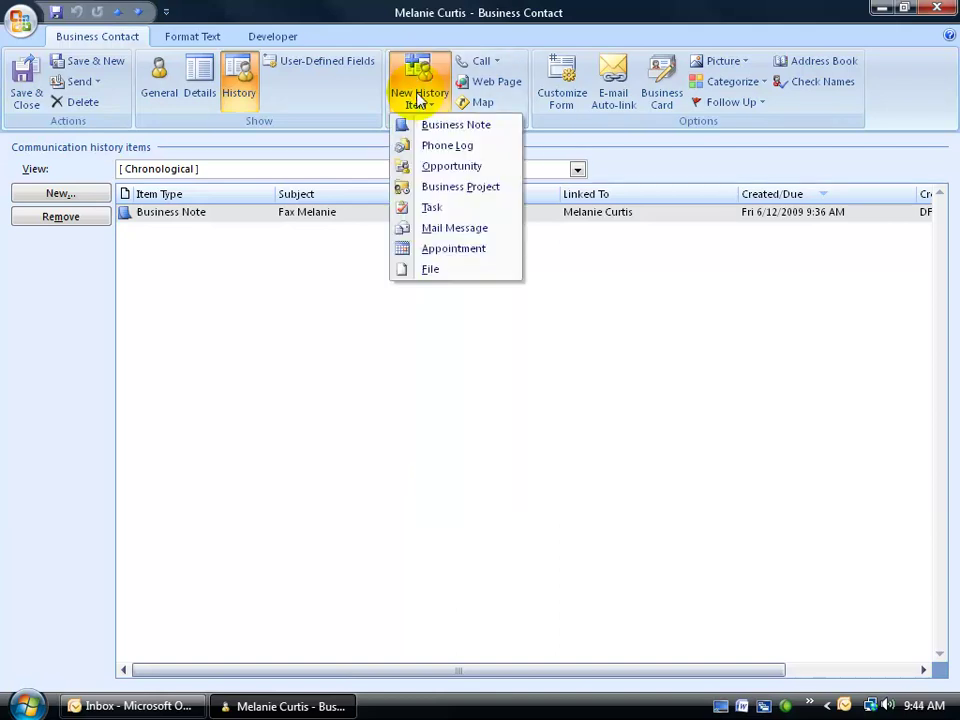
{"action": "left_click", "coordinate": [424, 270]}
{"action": "left_click", "coordinate": [47, 128]}
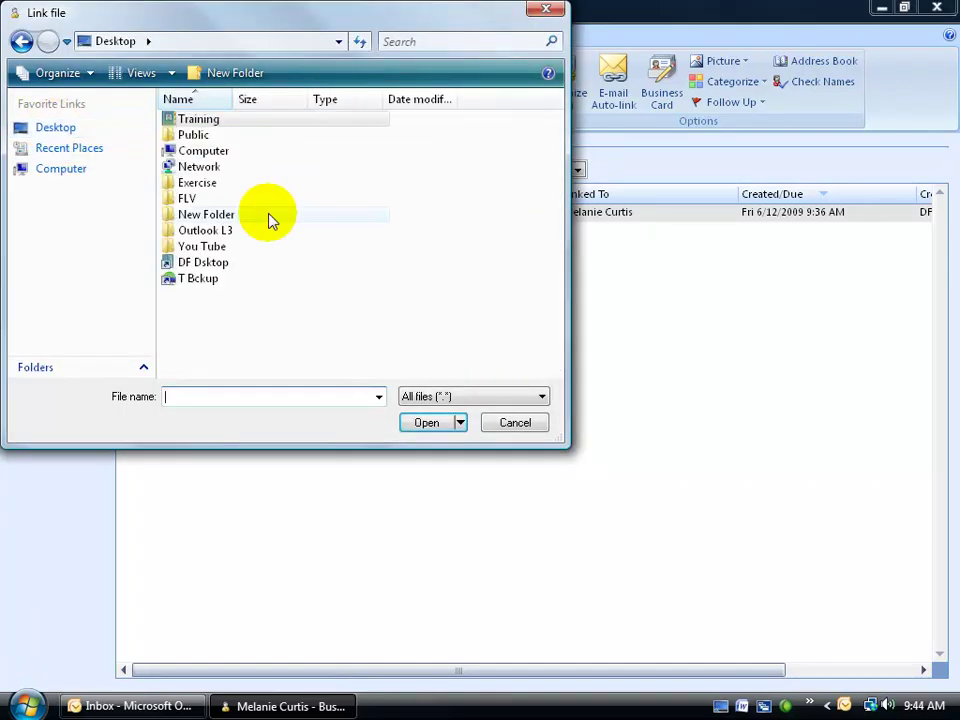
{"action": "double_click", "coordinate": [212, 184]}
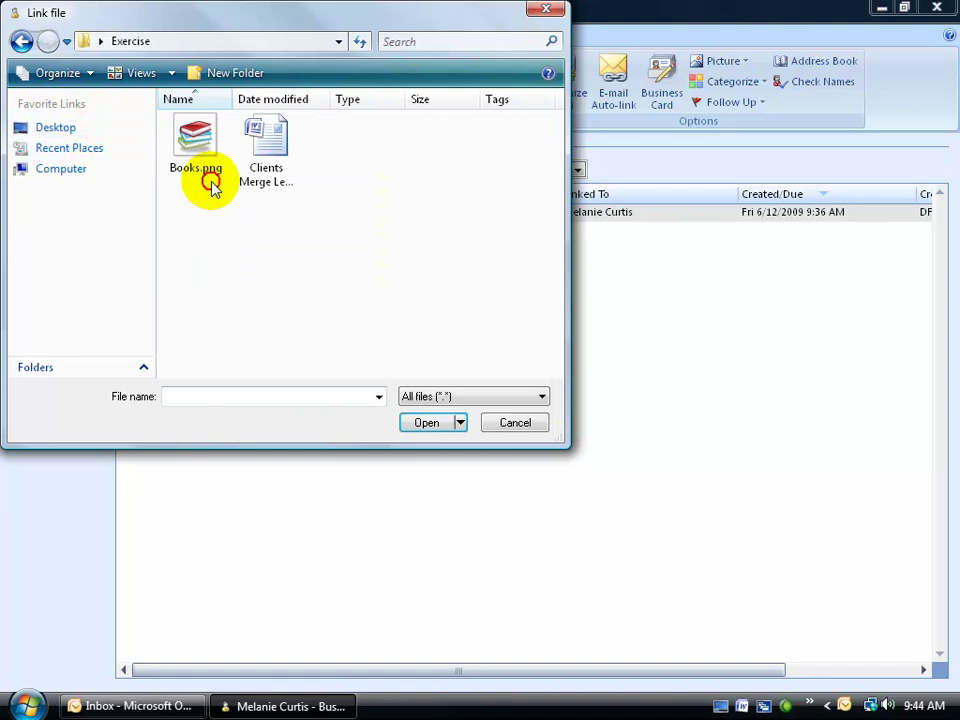
{"action": "left_click", "coordinate": [268, 176]}
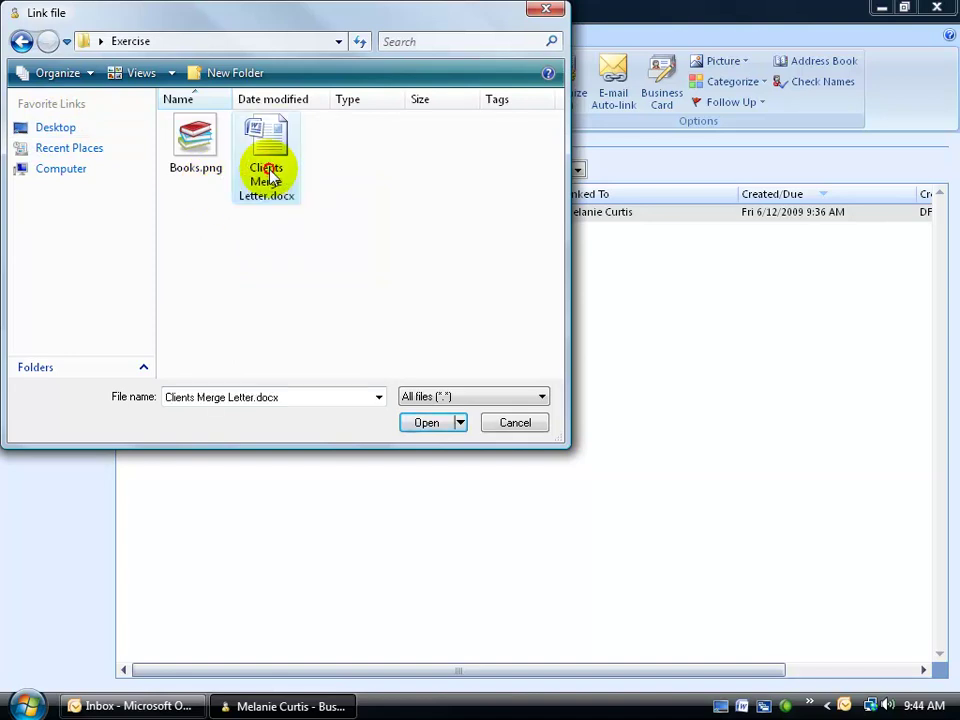
{"action": "double_click", "coordinate": [268, 176]}
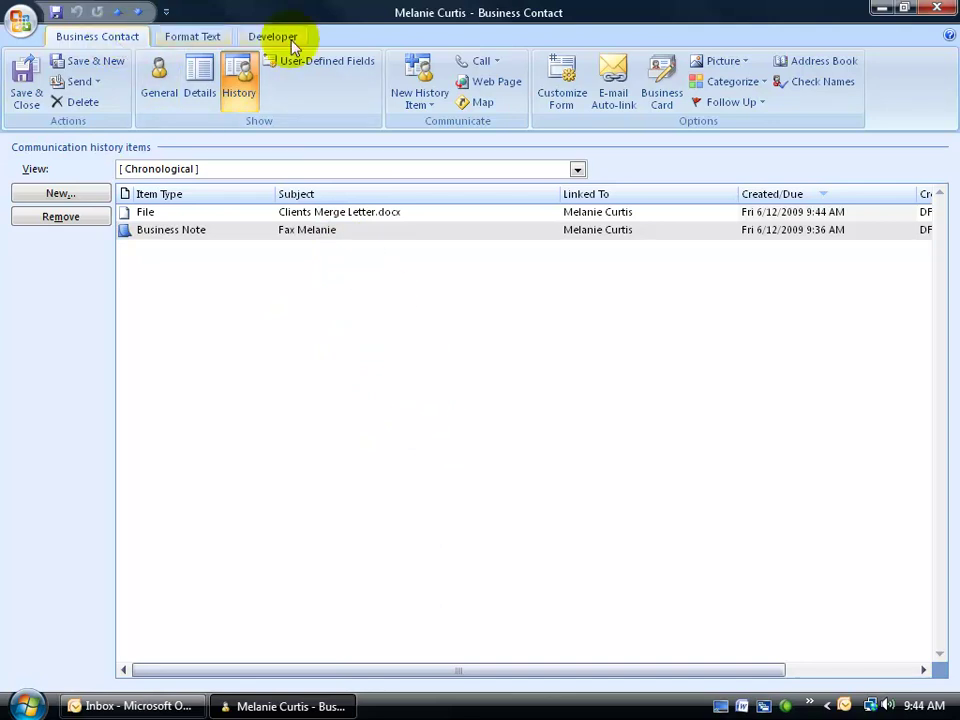
Open the Clients Merge Letter.docx history entry, accepting the security warning and BCM add-in notice
{"action": "double_click", "coordinate": [321, 213]}
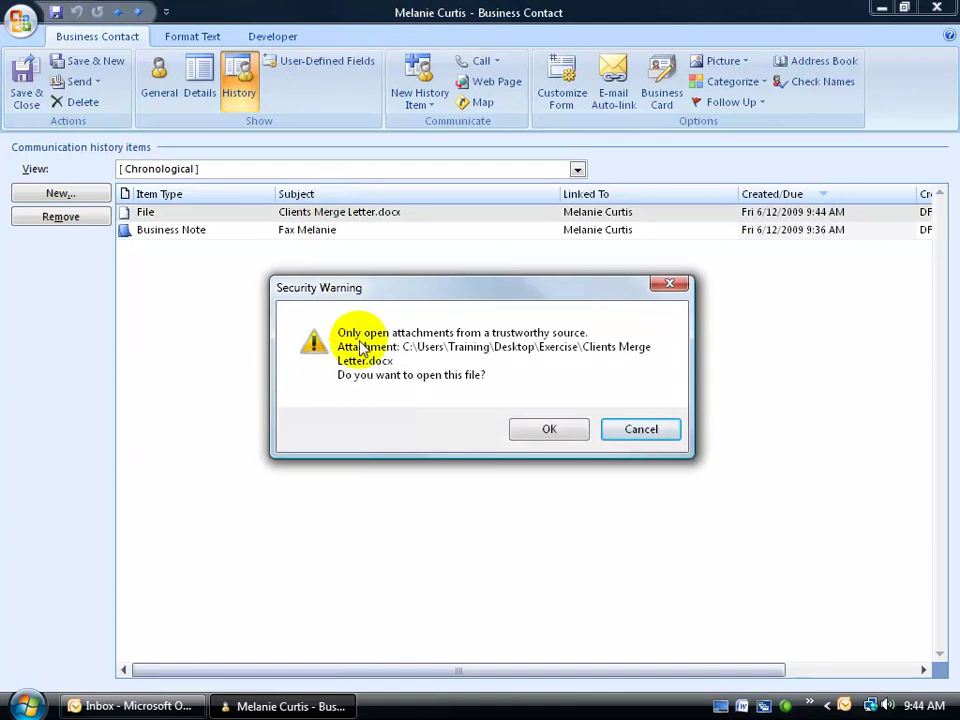
{"action": "left_click", "coordinate": [548, 430]}
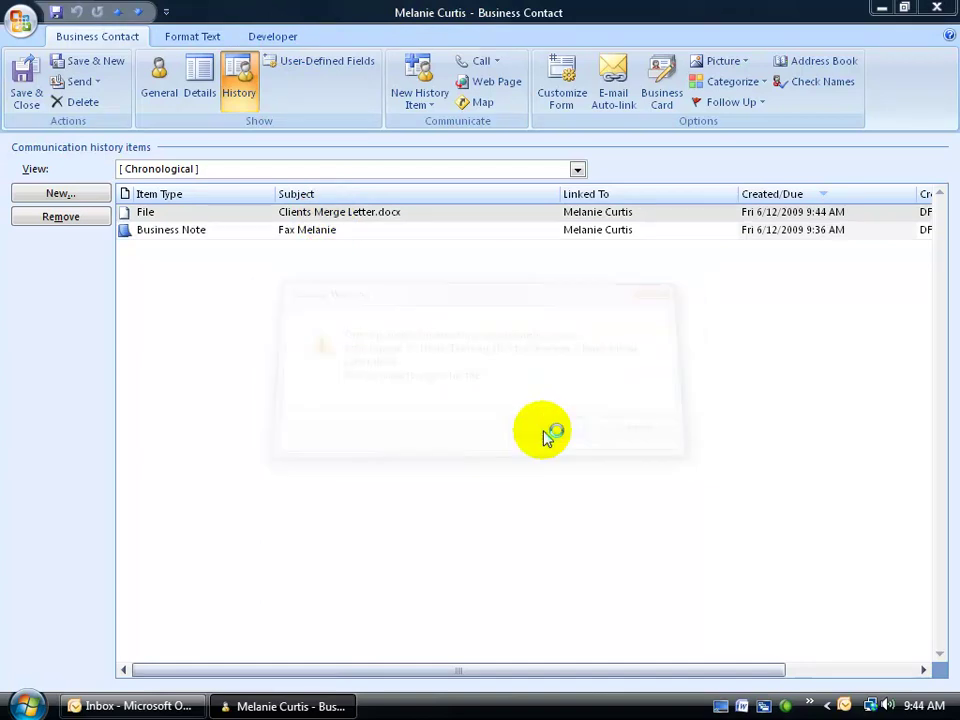
{"action": "left_click", "coordinate": [583, 417]}
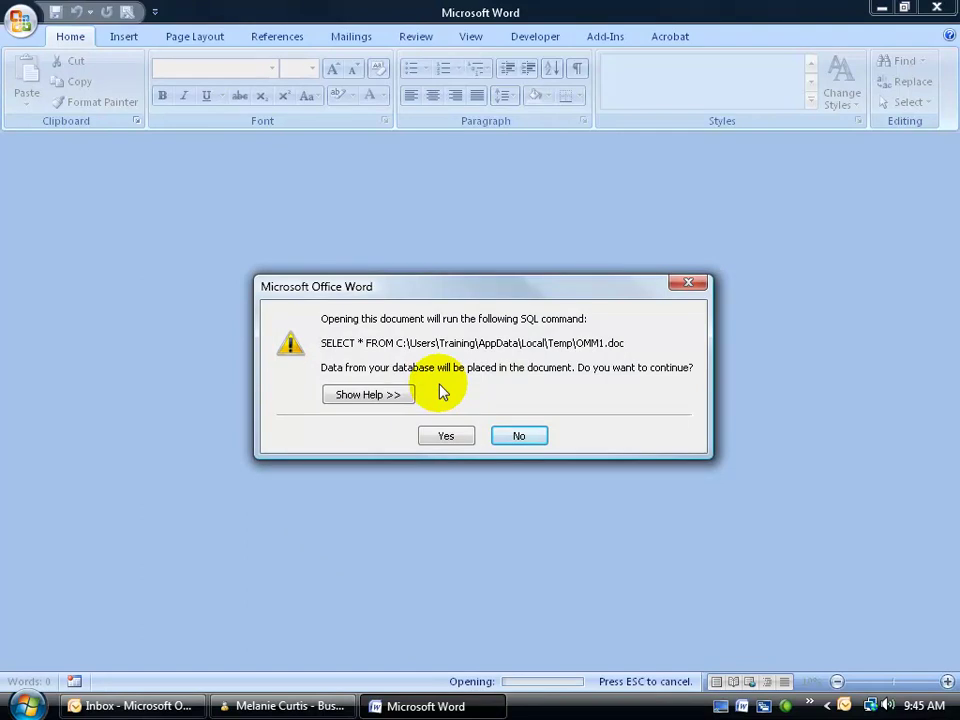
Allow the SQL query, accept the file conversion, review the merged letter, then close Word
{"action": "left_click", "coordinate": [446, 437]}
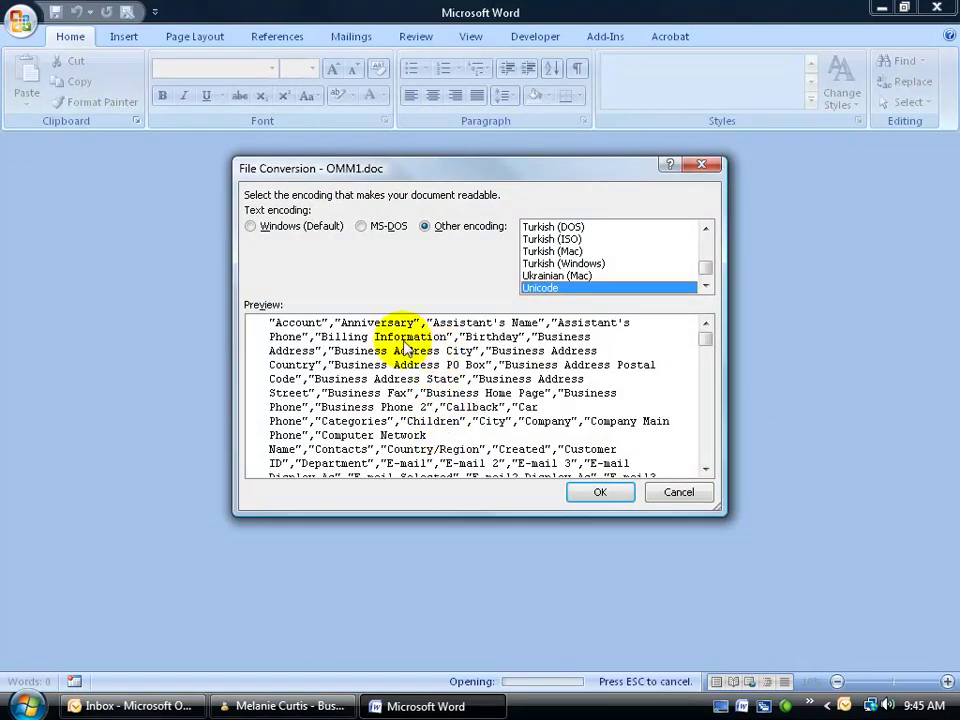
{"action": "left_click", "coordinate": [596, 492]}
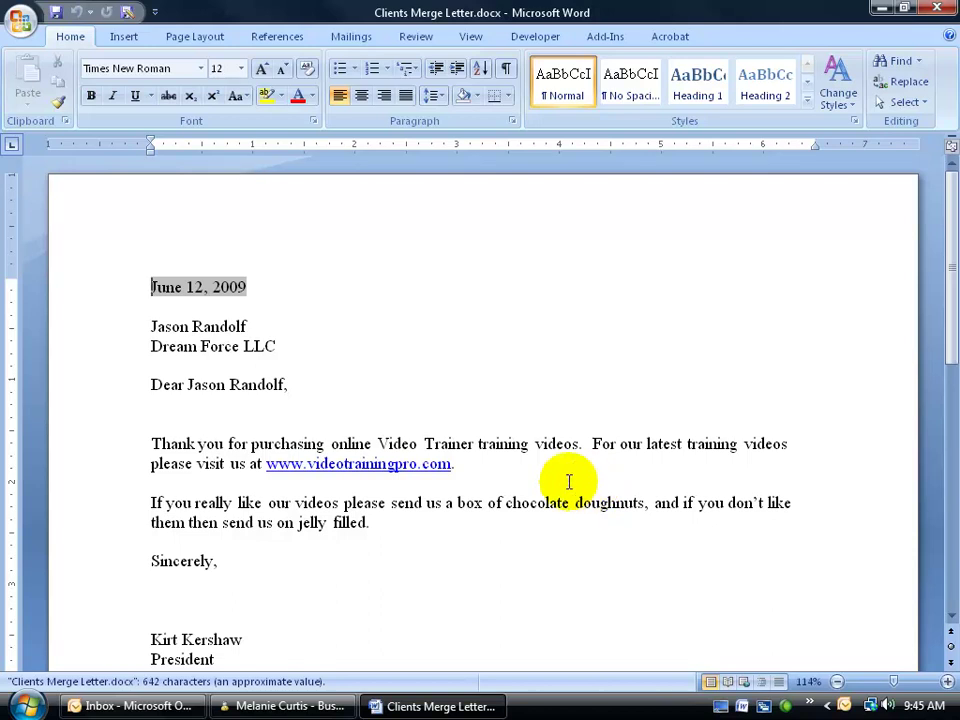
{"action": "left_click", "coordinate": [941, 10]}
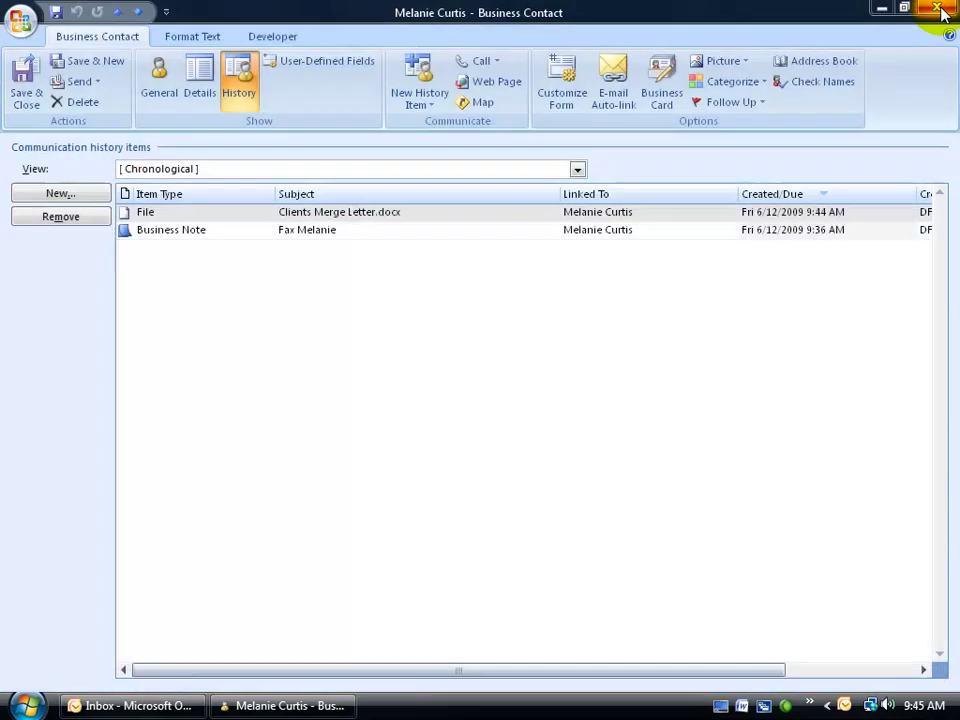
Verify Clients Merge Letter.docx is in the desktop Exercise folder, then restore the contact window
{"action": "left_click", "coordinate": [884, 9]}
{"action": "left_click", "coordinate": [885, 12]}
{"action": "left_click", "coordinate": [43, 248]}
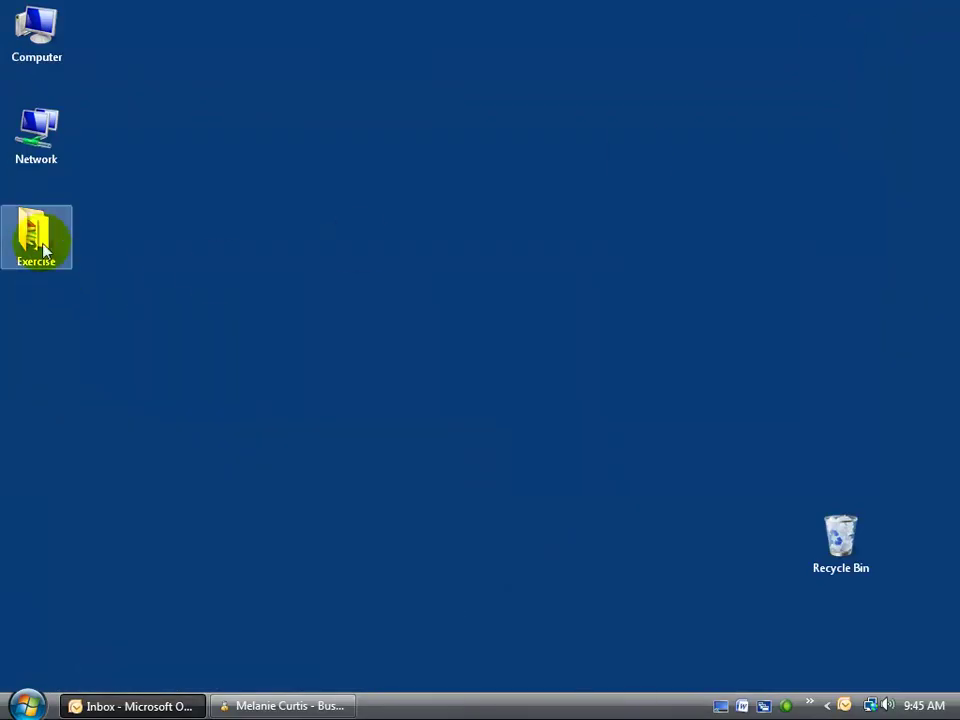
{"action": "double_click", "coordinate": [43, 248]}
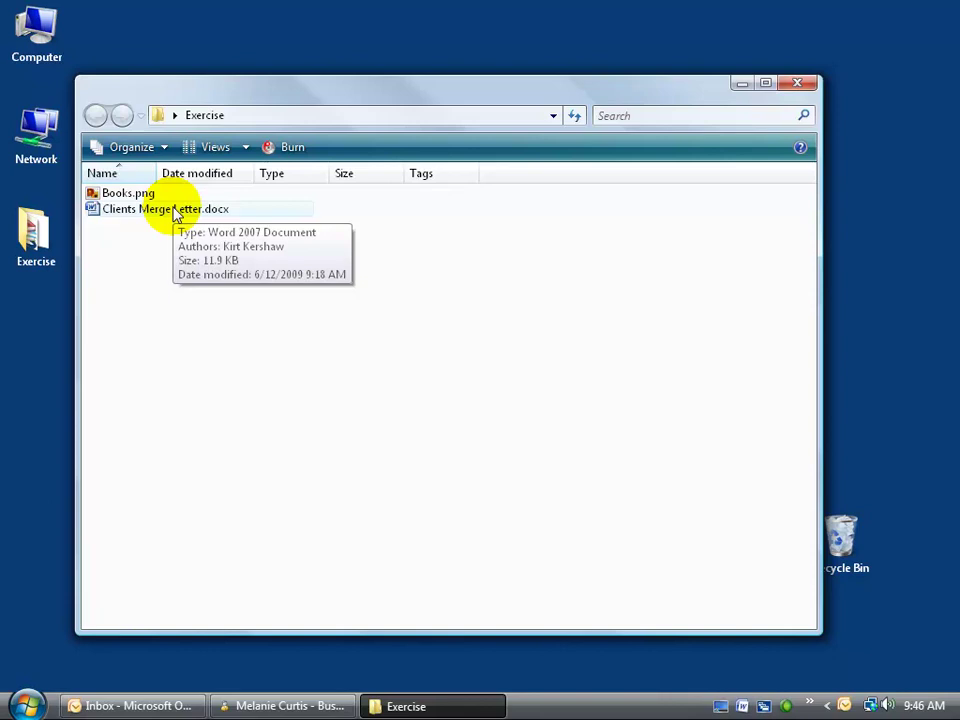
{"action": "left_click", "coordinate": [797, 83]}
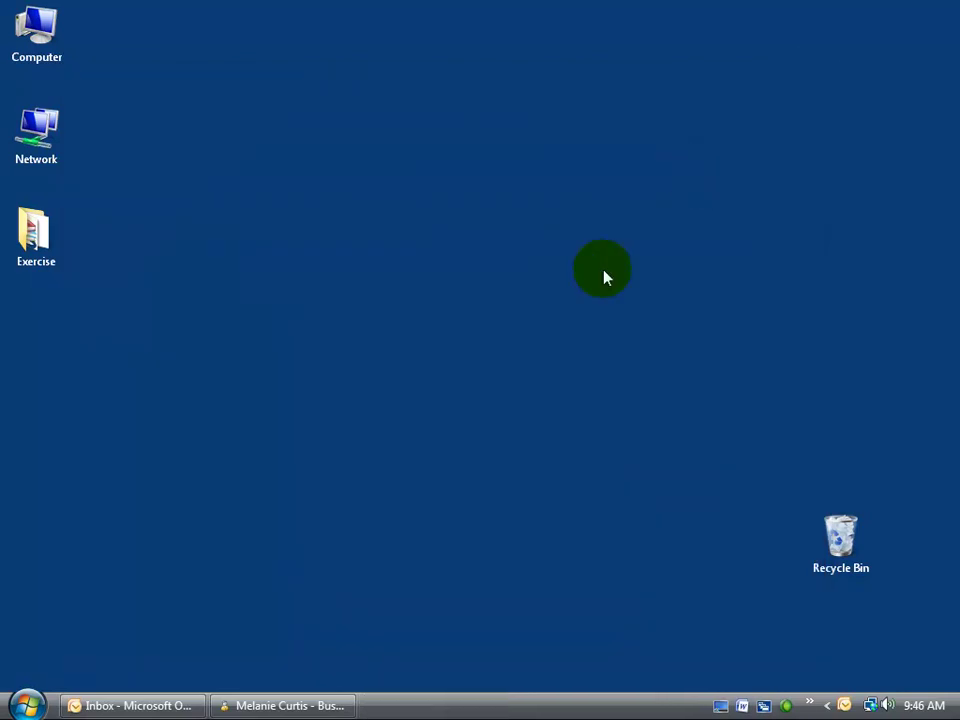
{"action": "left_click", "coordinate": [238, 712]}
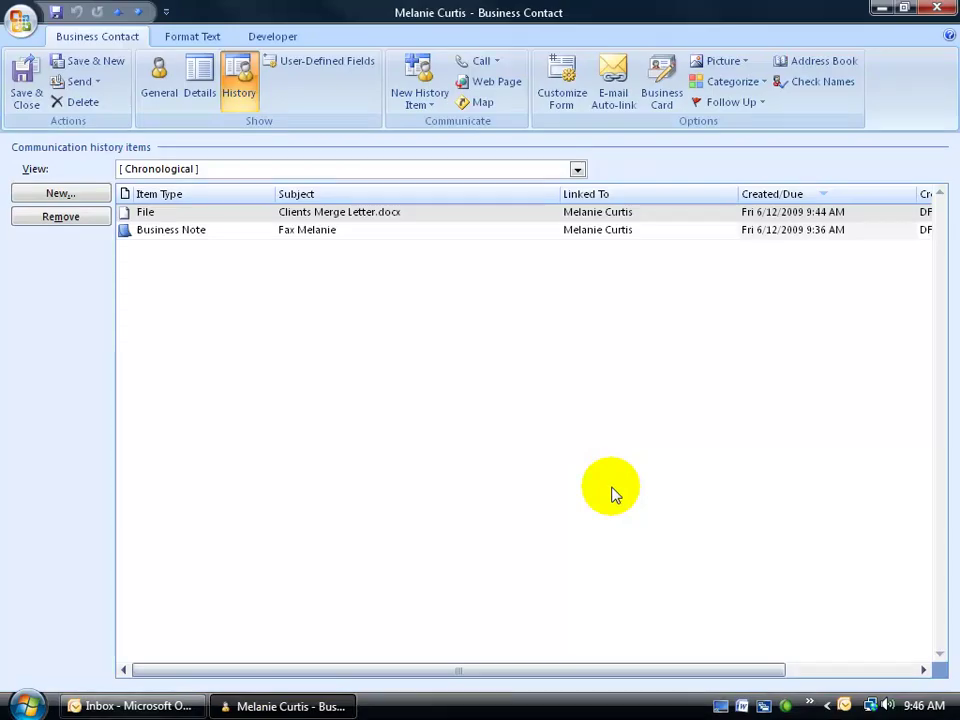
Save and close the business contact record
{"action": "left_click", "coordinate": [26, 92]}
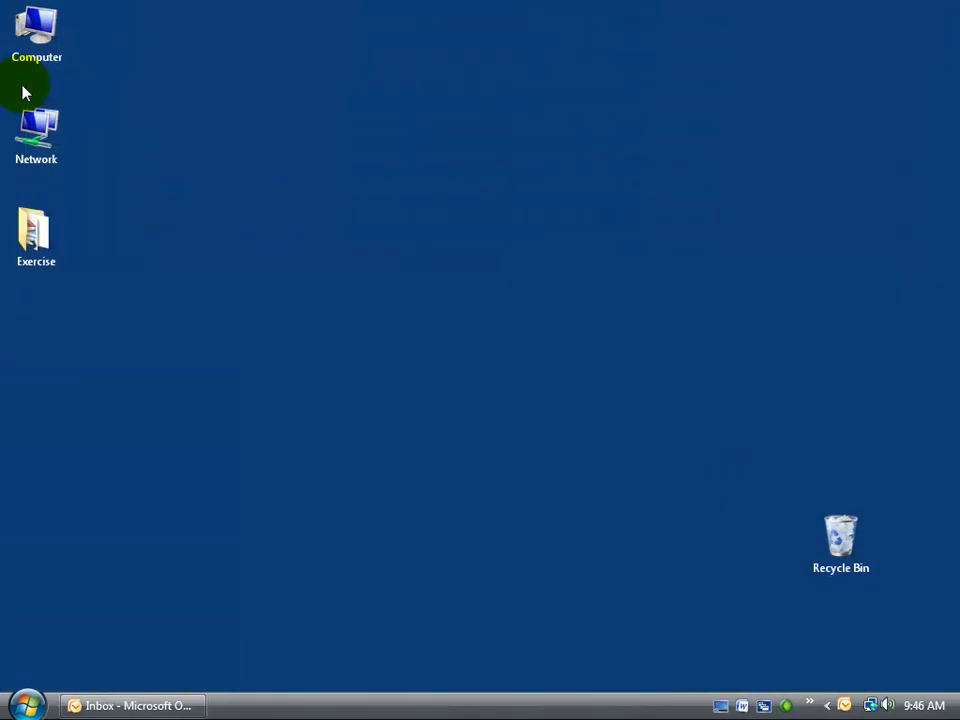